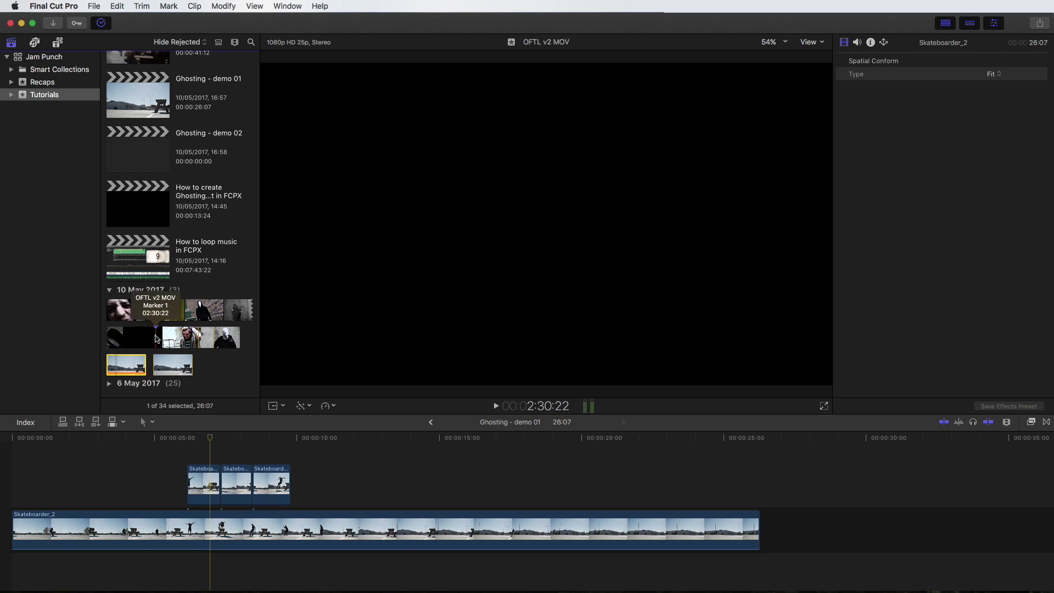
- Play the OFTL v2 MOV clip in the browser from Marker 1 to preview the ghosting example
{"action": "left_click", "coordinate": [156, 339]}
{"action": "key", "text": "space"}
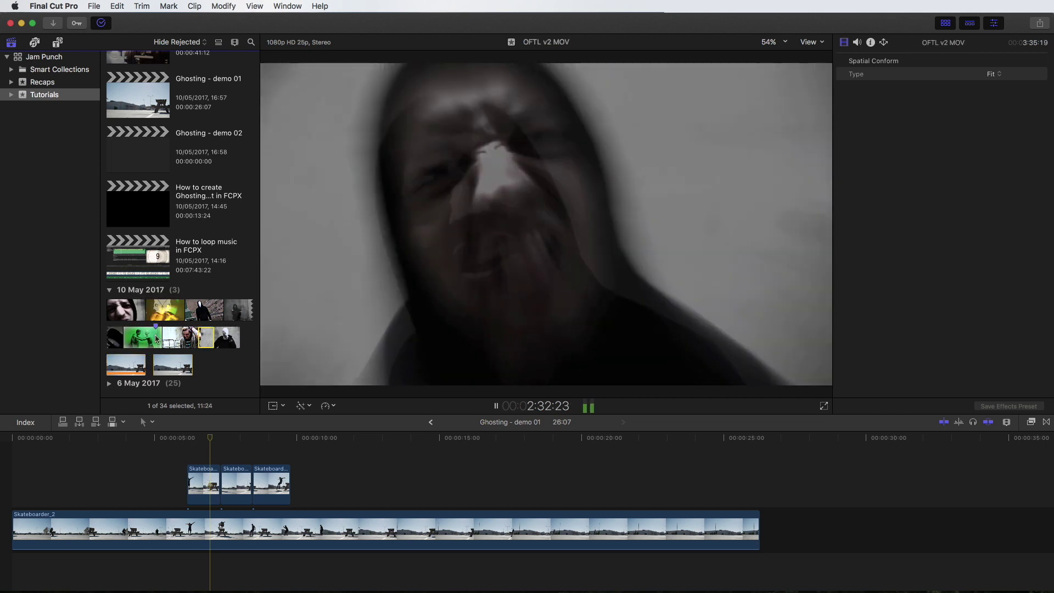
{"action": "key", "text": "space"}
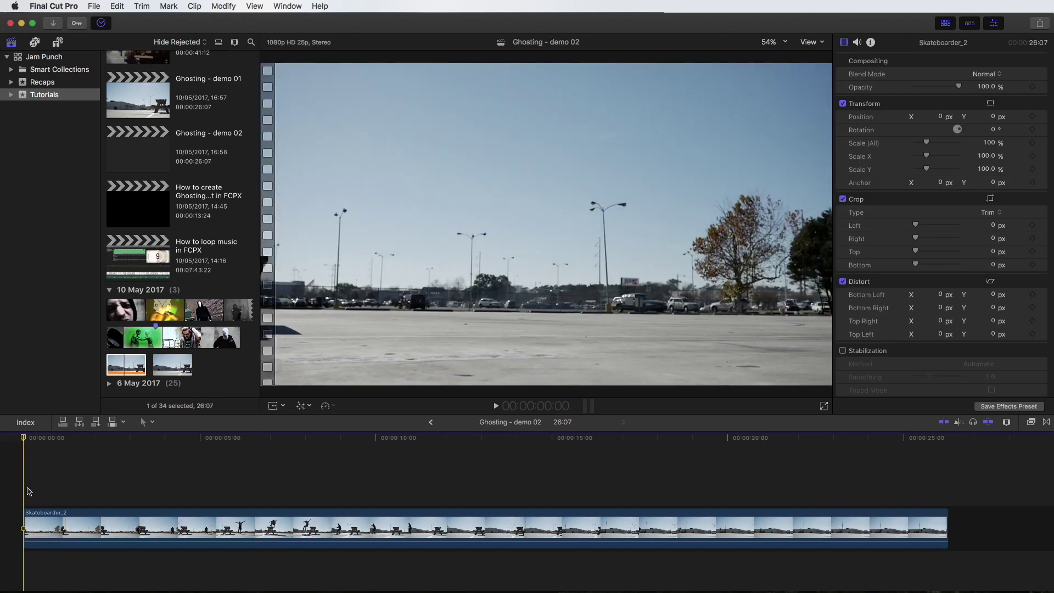
- Play the skateboarder footage and duplicate the Skateboarder_2 clip as a connected clip directly above the original
{"action": "key", "text": "space"}
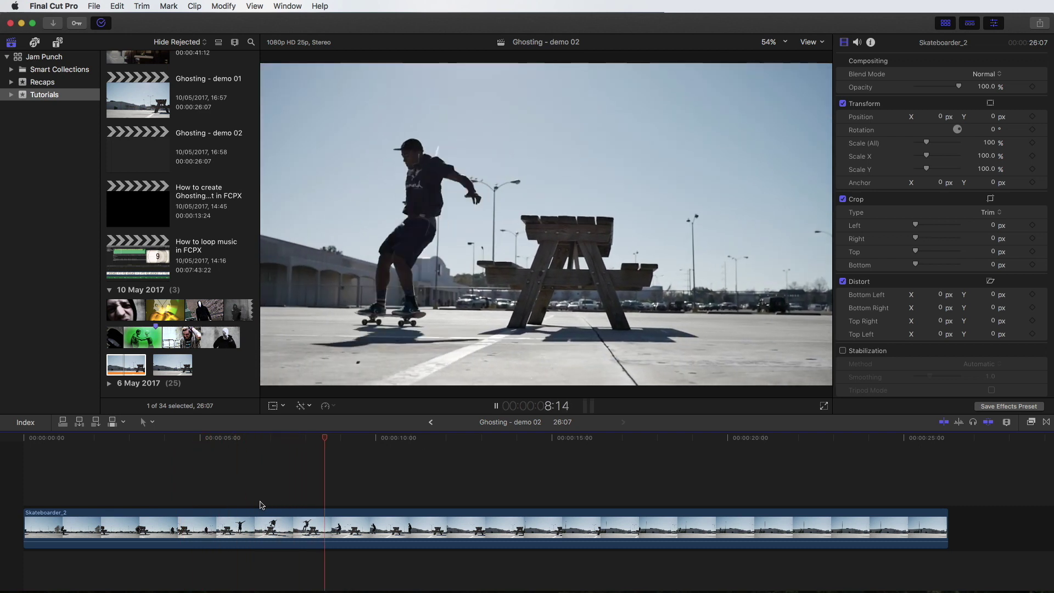
{"action": "key", "text": "space"}
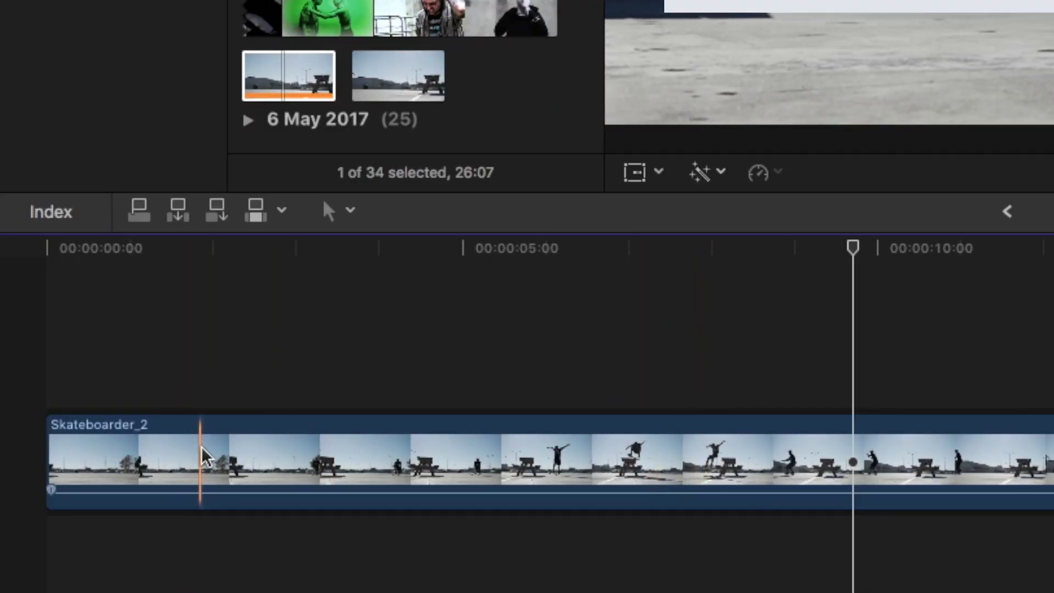
{"action": "left_click_drag", "start_coordinate": [204, 456], "coordinate": [226, 328]}
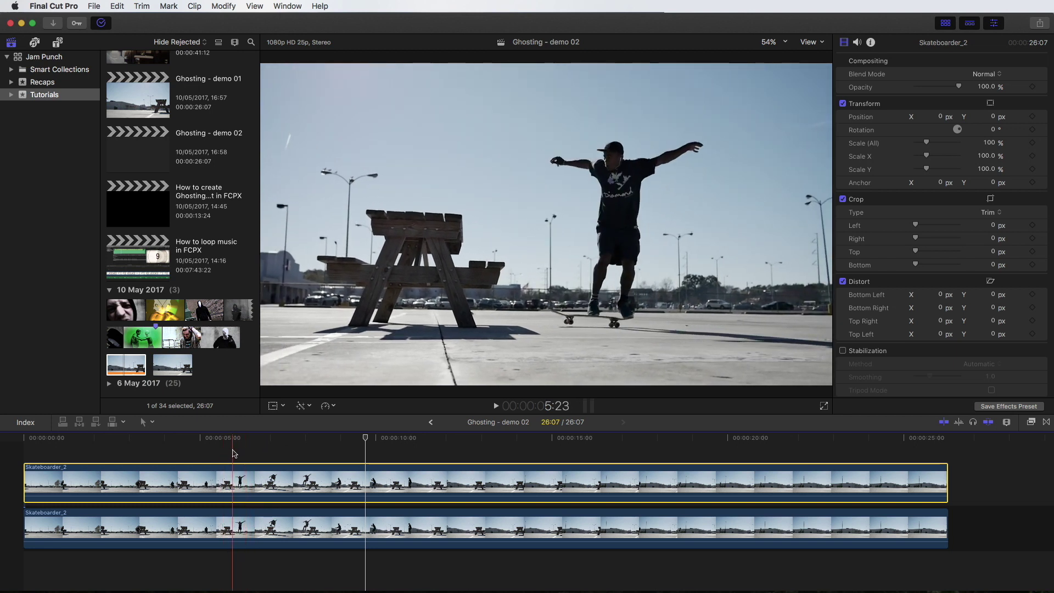
- Add a freeze frame to the upper Skateboarder_2 clip at 6:04, as the skateboarder takes off
{"action": "key", "text": "Left"}
{"action": "key", "text": "Right"}
{"action": "key", "text": "Right"}
{"action": "key", "text": "Right"}
{"action": "key", "text": "Right"}
{"action": "key", "text": "Right"}
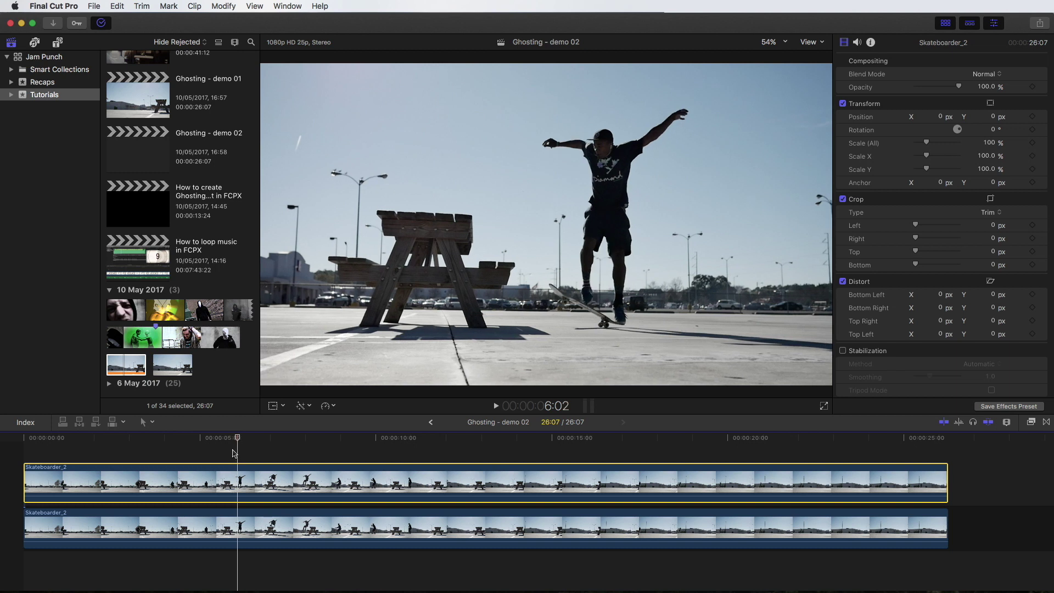
{"action": "key", "text": "Right"}
{"action": "key", "text": "Right"}
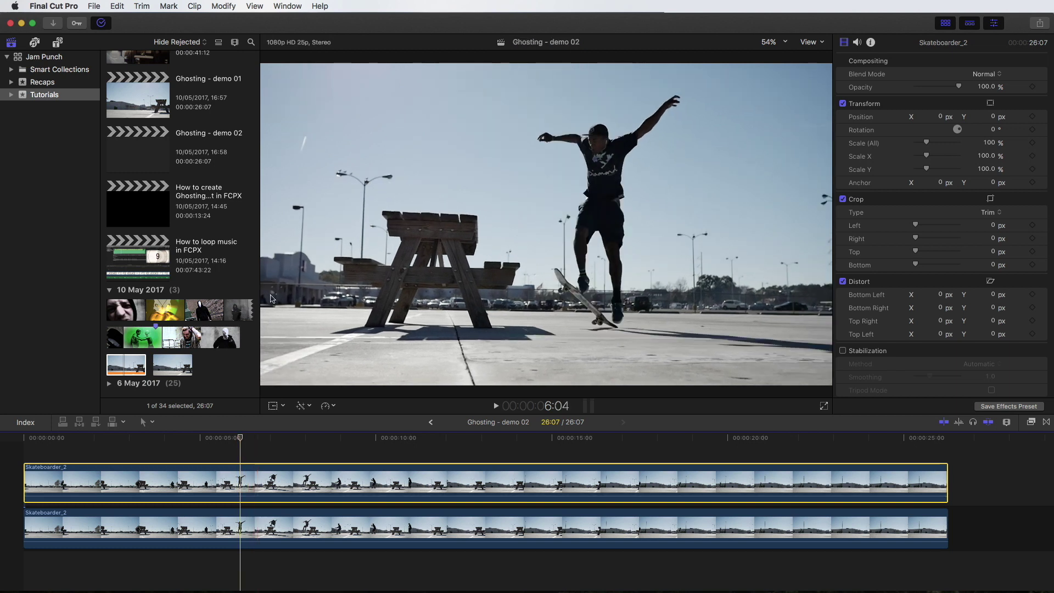
{"action": "left_click", "coordinate": [117, 6]}
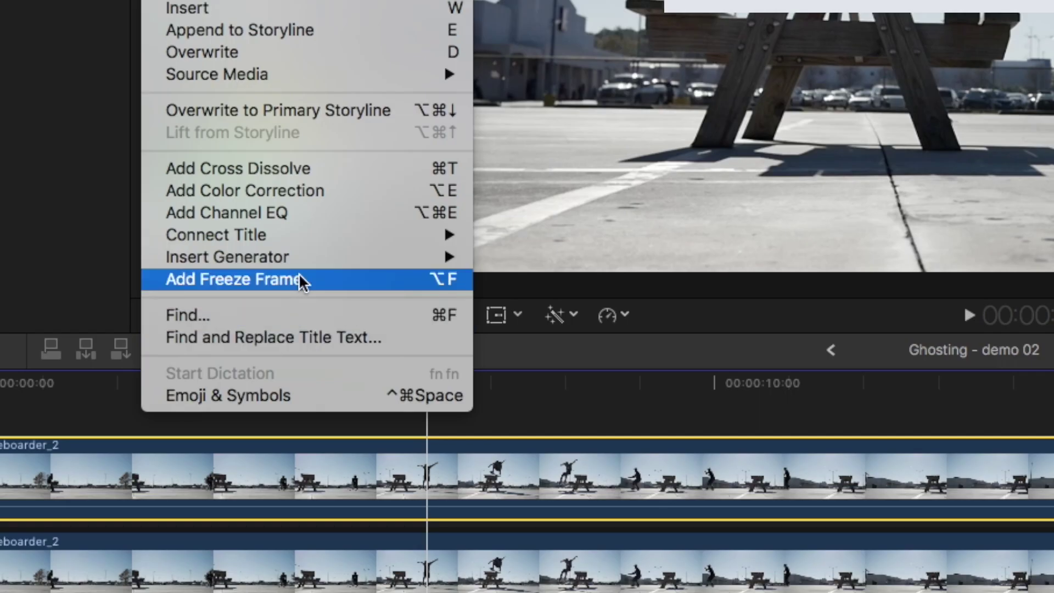
{"action": "left_click", "coordinate": [299, 275]}
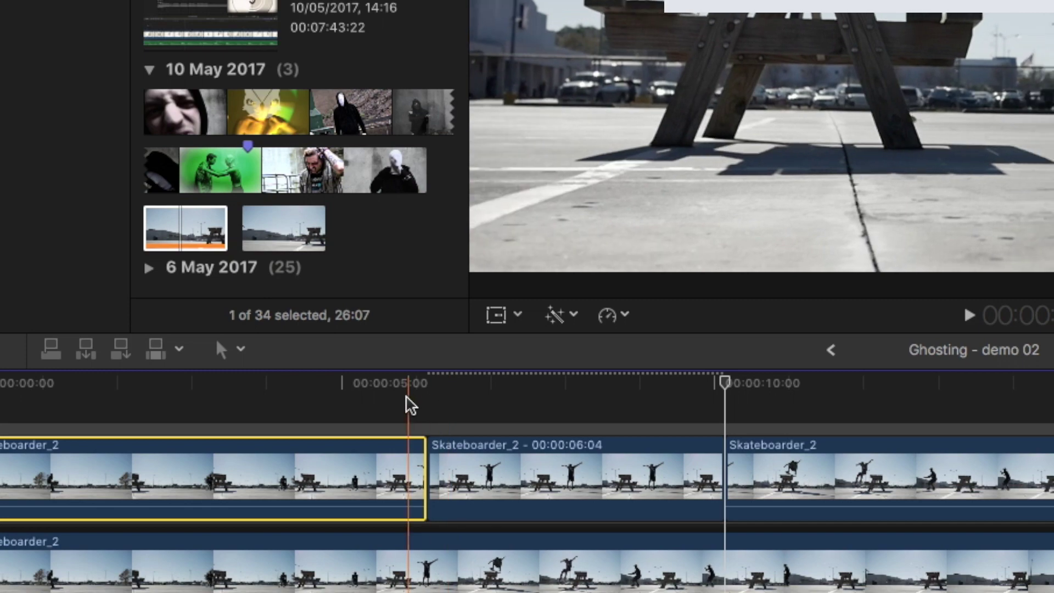
- Play through the 6:04 freeze frame and move it out of the upper storyline onto its own layer above, still starting at 6:04
{"action": "key", "text": "space"}
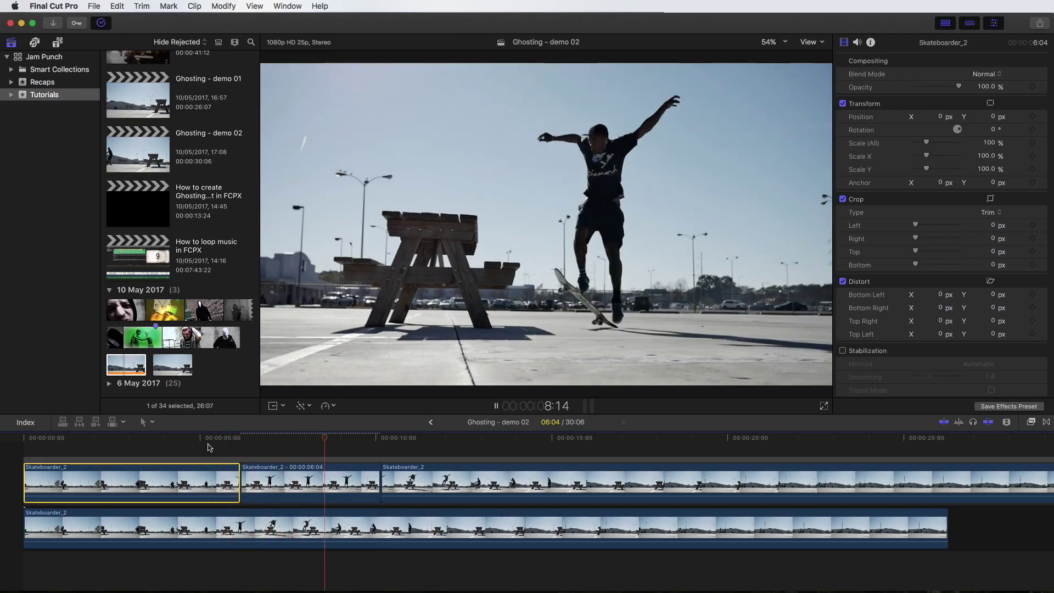
{"action": "key", "text": "space"}
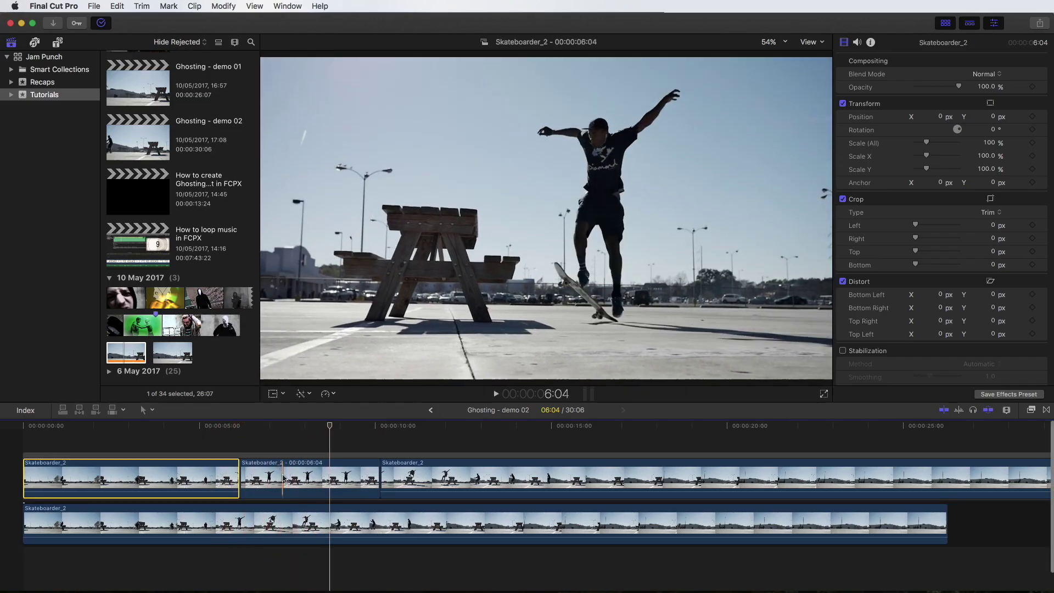
{"action": "left_click_drag", "start_coordinate": [287, 479], "coordinate": [287, 445]}
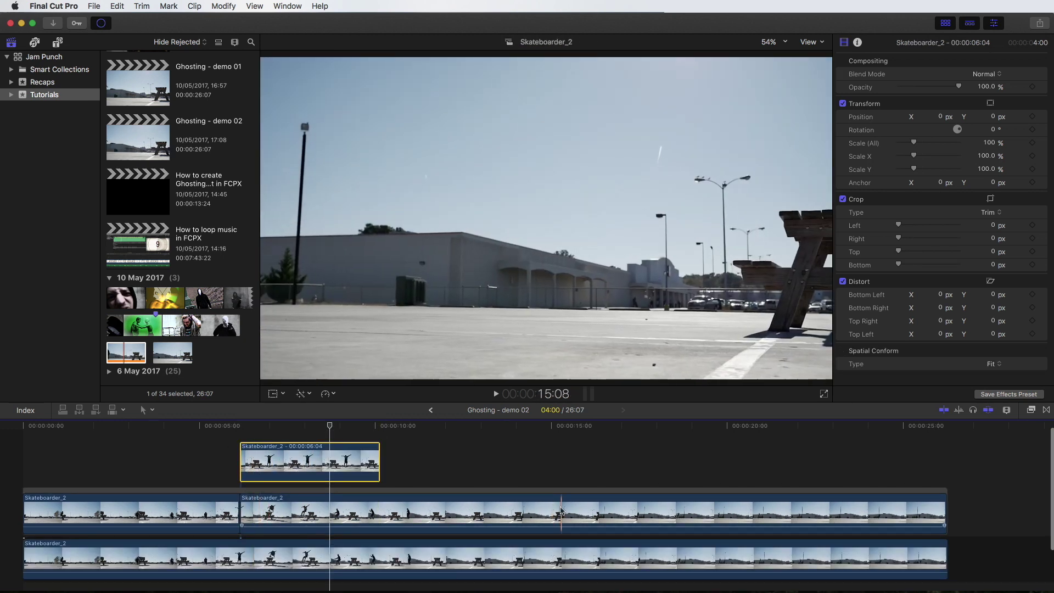
- Examine the upper storyline, its two Skateboarder_2 pieces and the edit point between them below the freeze frame
{"action": "left_click", "coordinate": [491, 512]}
{"action": "left_click", "coordinate": [227, 512]}
{"action": "mouse_move", "coordinate": [315, 507]}
{"action": "left_mouse_down"}
{"action": "mouse_move", "coordinate": [348, 507]}
{"action": "mouse_move", "coordinate": [315, 508]}
{"action": "left_mouse_up"}
{"action": "scroll", "coordinate": [314, 507], "scroll_direction": "down", "scroll_amount": 4}
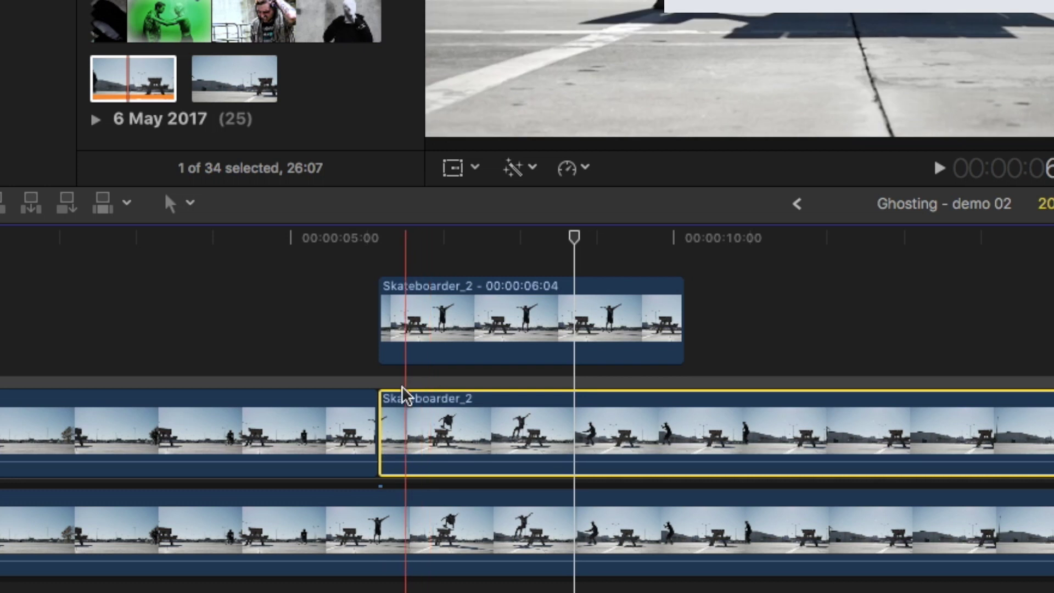
{"action": "left_click", "coordinate": [357, 381]}
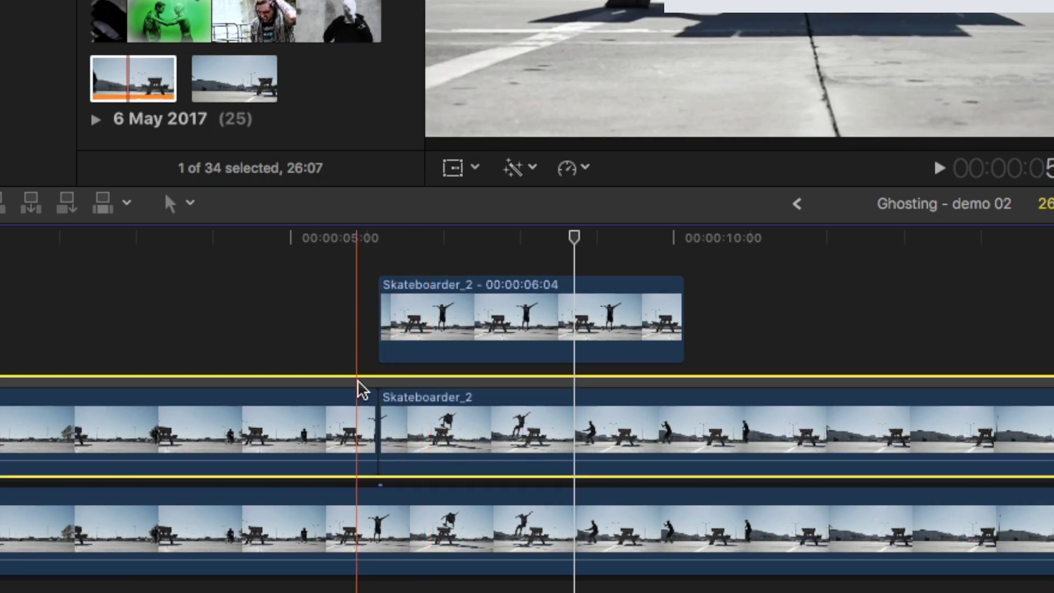
{"action": "scroll", "coordinate": [359, 384], "scroll_direction": "down", "scroll_amount": 1}
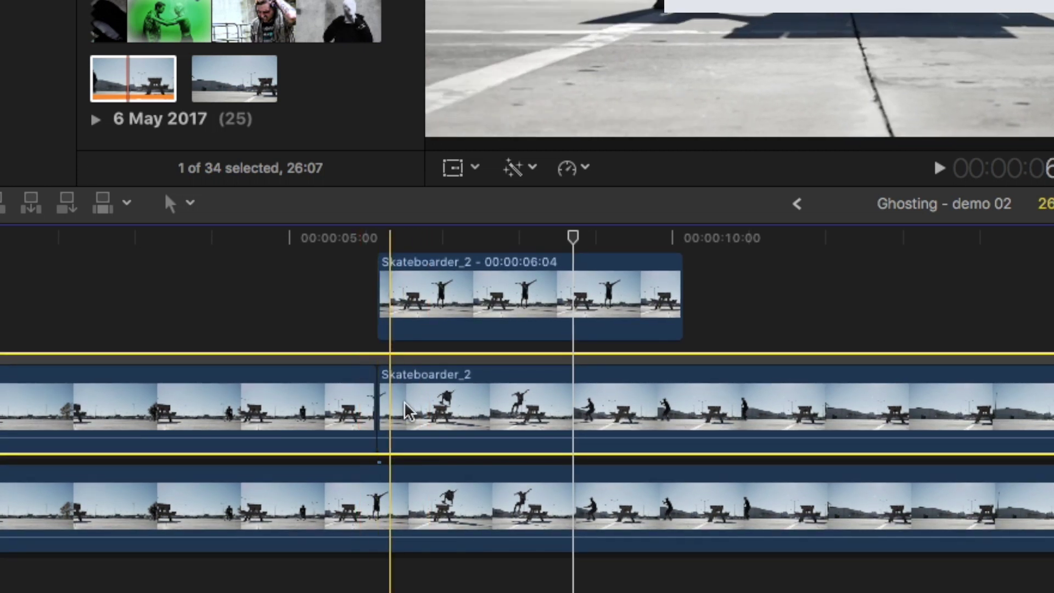
{"action": "left_click", "coordinate": [407, 477]}
{"action": "left_click", "coordinate": [370, 394]}
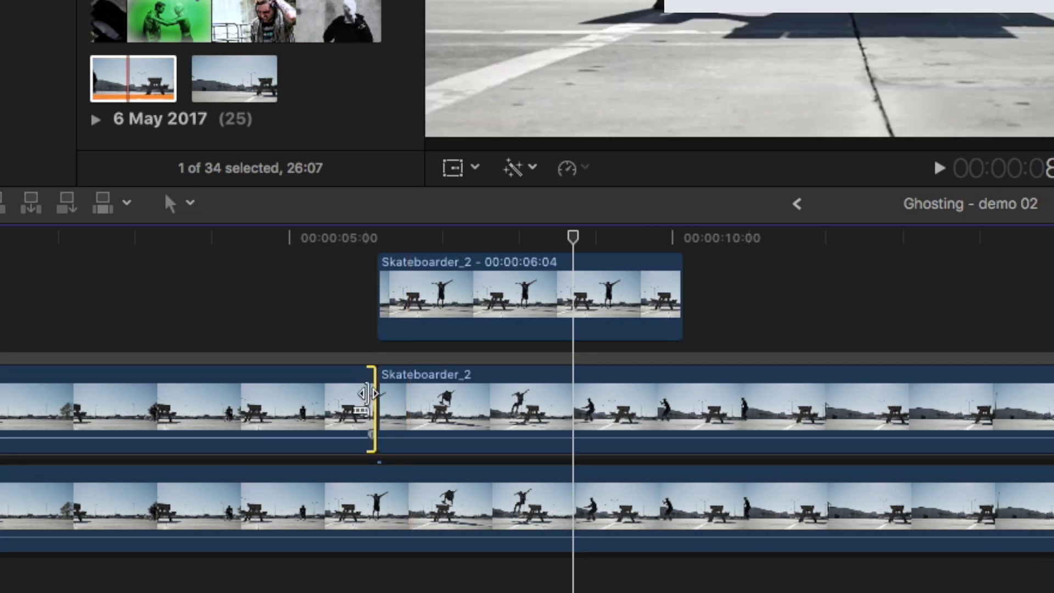
{"action": "key", "text": "Up"}
{"action": "left_click", "coordinate": [612, 473]}
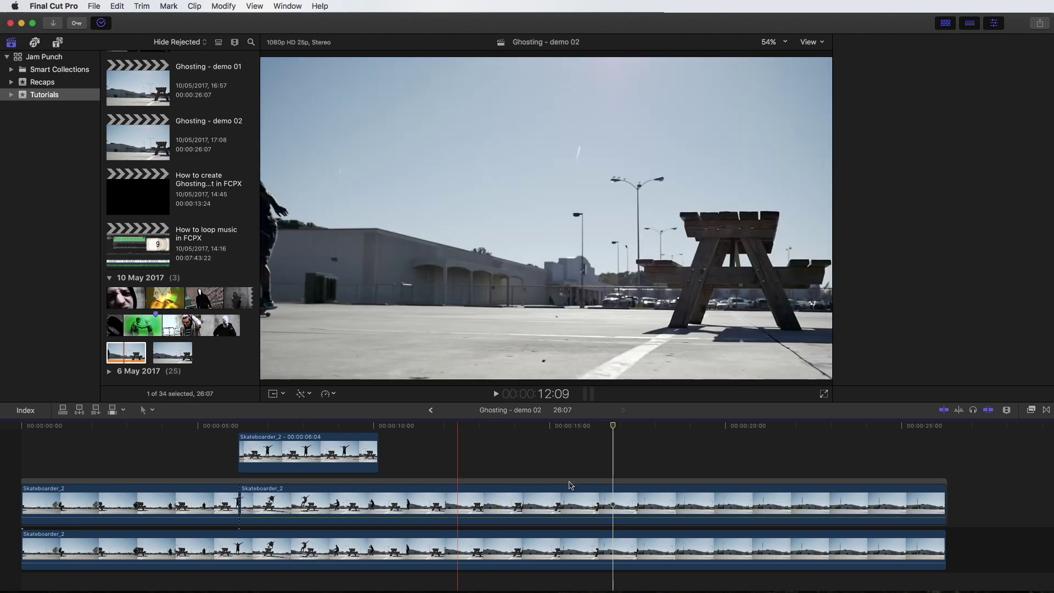
- Disable the 6:04 freeze frame and add another freeze frame to the second upper Skateboarder_2 piece at 7:06, with the skateboarder above the table
{"action": "left_click", "coordinate": [258, 437]}
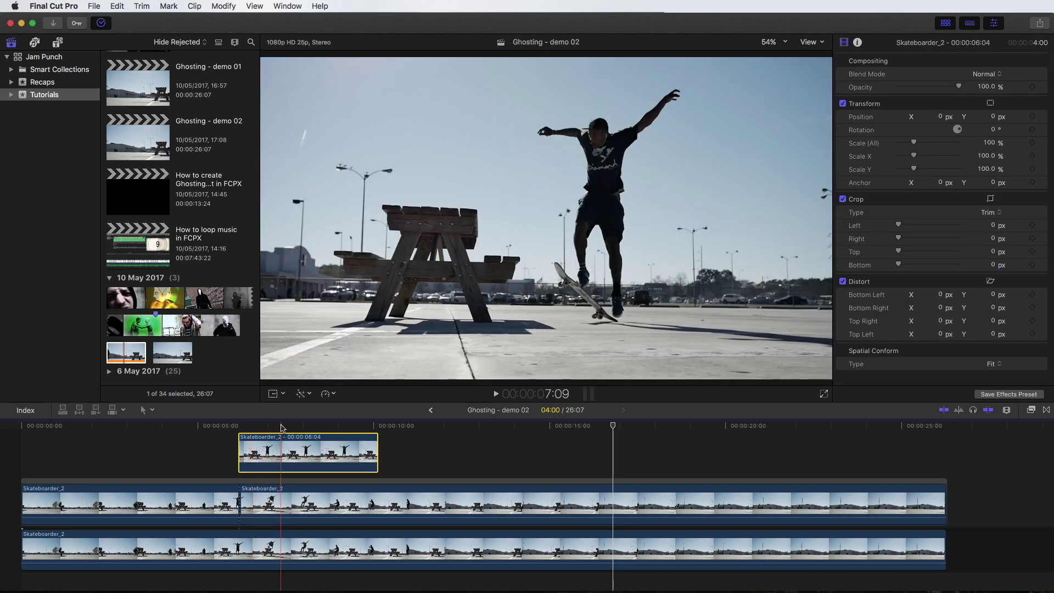
{"action": "key", "text": "v"}
{"action": "left_click", "coordinate": [270, 427]}
{"action": "key", "text": "Left"}
{"action": "key", "text": "Left"}
{"action": "key", "text": "Right"}
{"action": "key", "text": "Right"}
{"action": "key", "text": "Right"}
{"action": "key", "text": "Right"}
{"action": "key", "text": "Right"}
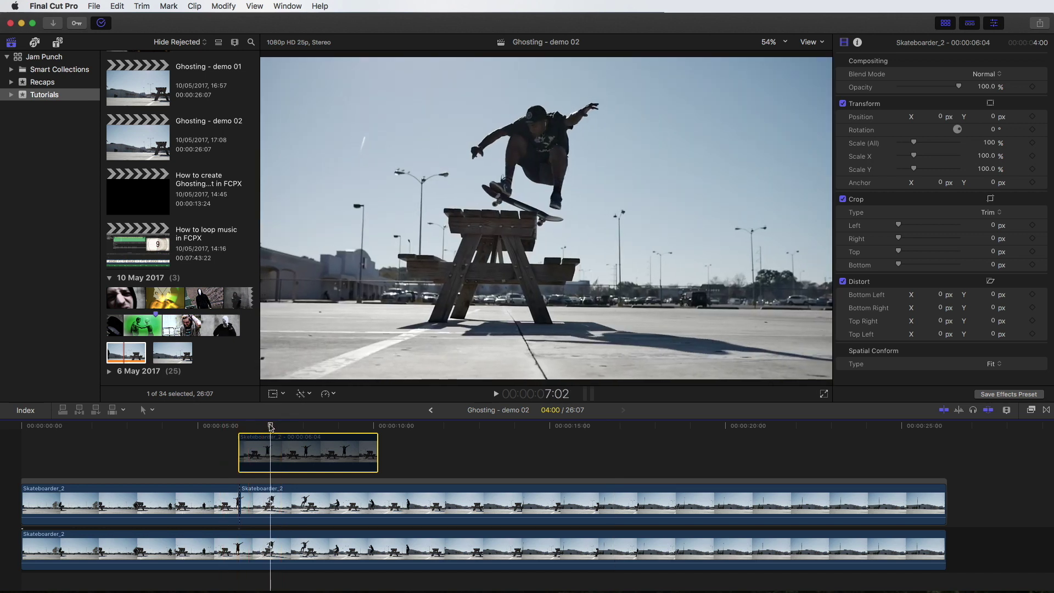
{"action": "key", "text": "Right"}
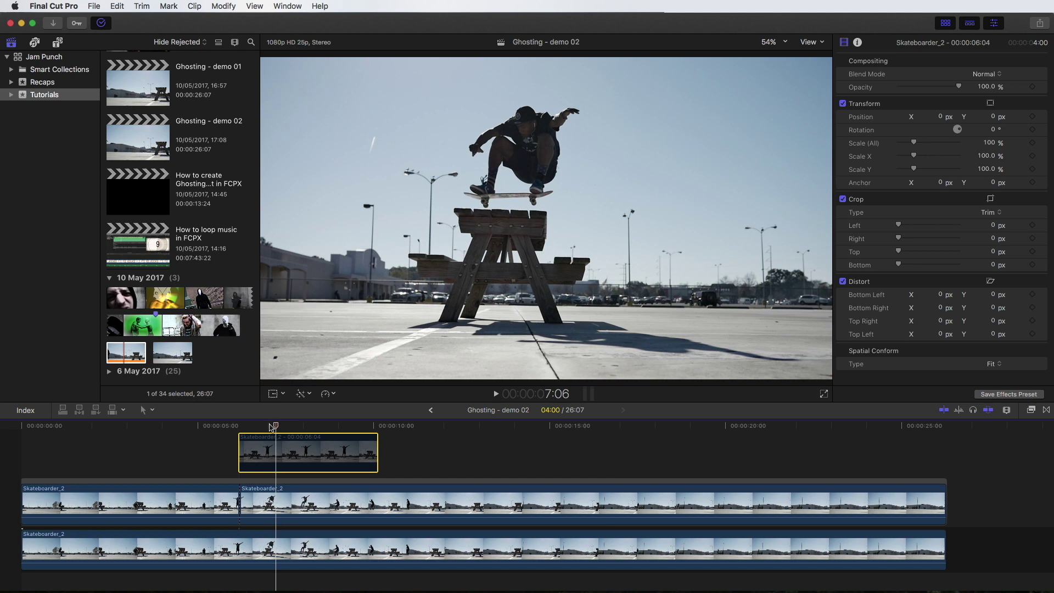
{"action": "left_click", "coordinate": [302, 502]}
{"action": "left_click", "coordinate": [117, 6]}
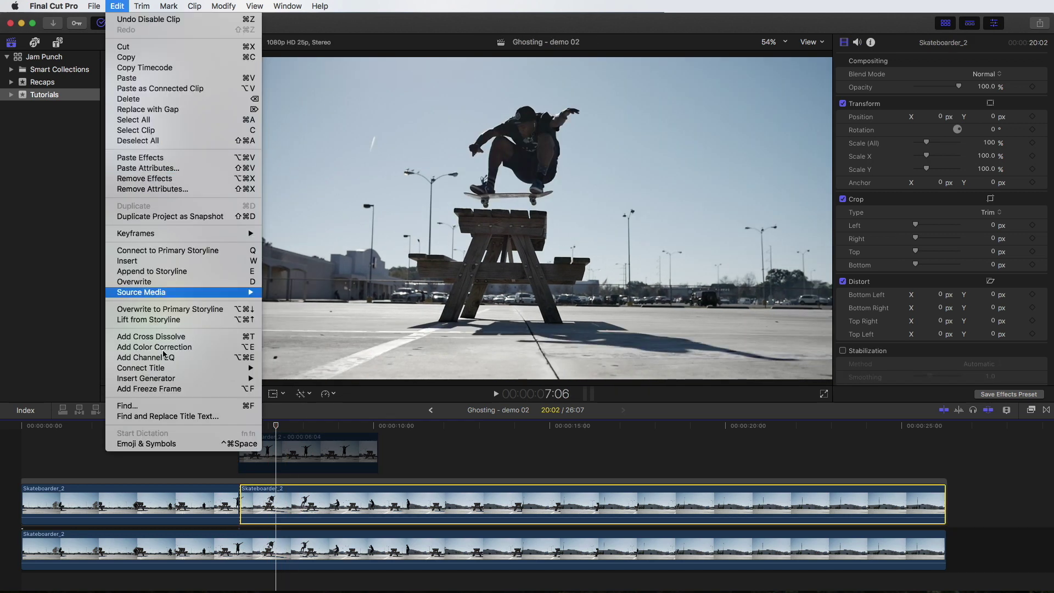
{"action": "left_click", "coordinate": [220, 389]}
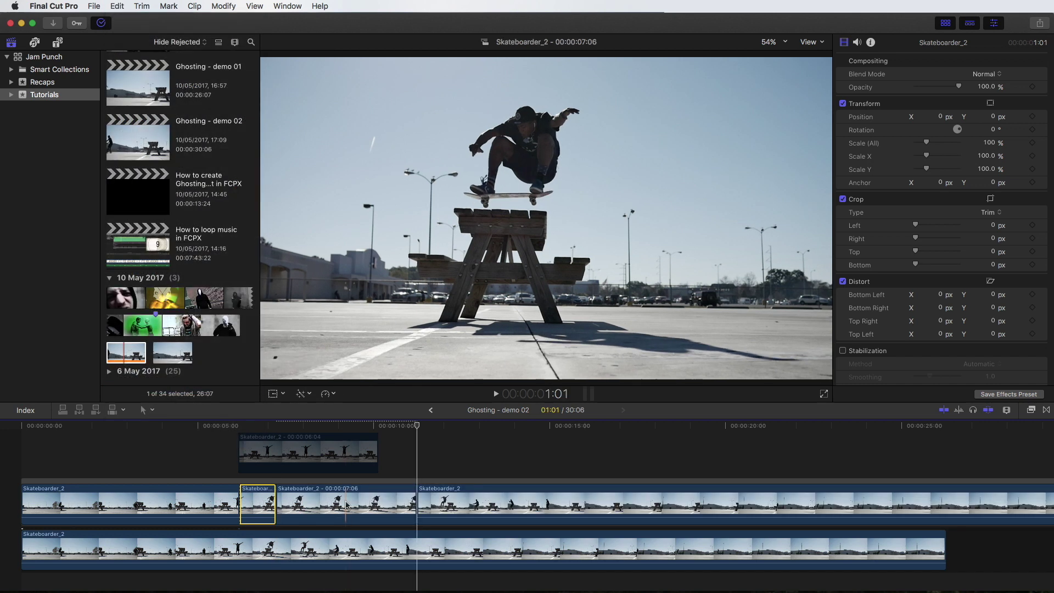
- Move the 7:06 freeze frame out of the upper storyline onto a layer above the first freeze frame, starting at 7:06
{"action": "left_click_drag", "start_coordinate": [308, 525], "coordinate": [299, 453]}
{"action": "scroll", "coordinate": [296, 453], "scroll_direction": "down", "scroll_amount": 5}
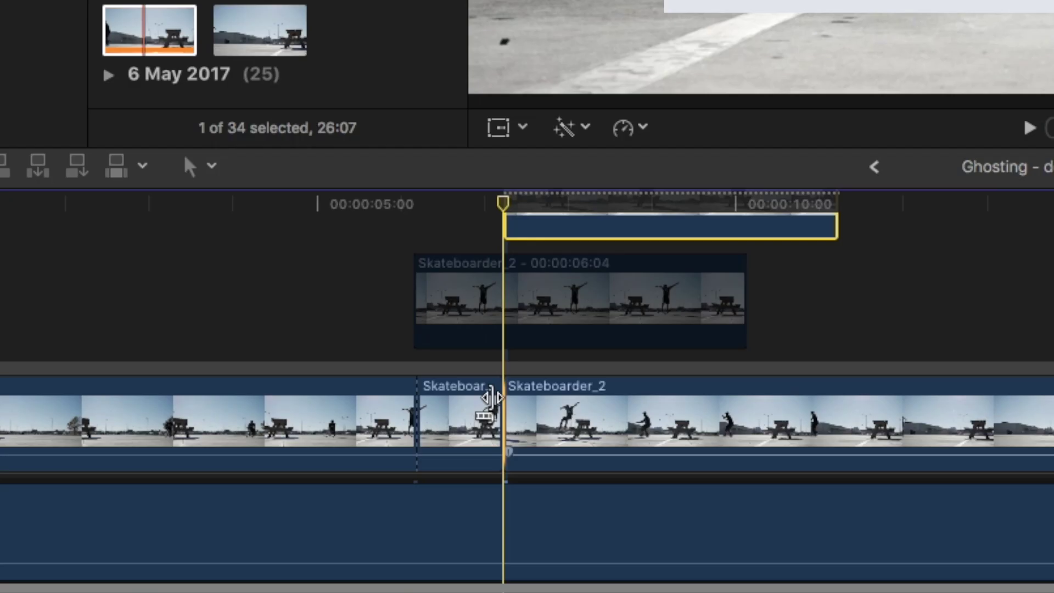
- Inspect the edit point at 7:06 and compare the last upper Skateboarder_2 piece with the original clip below it
{"action": "left_click", "coordinate": [270, 504]}
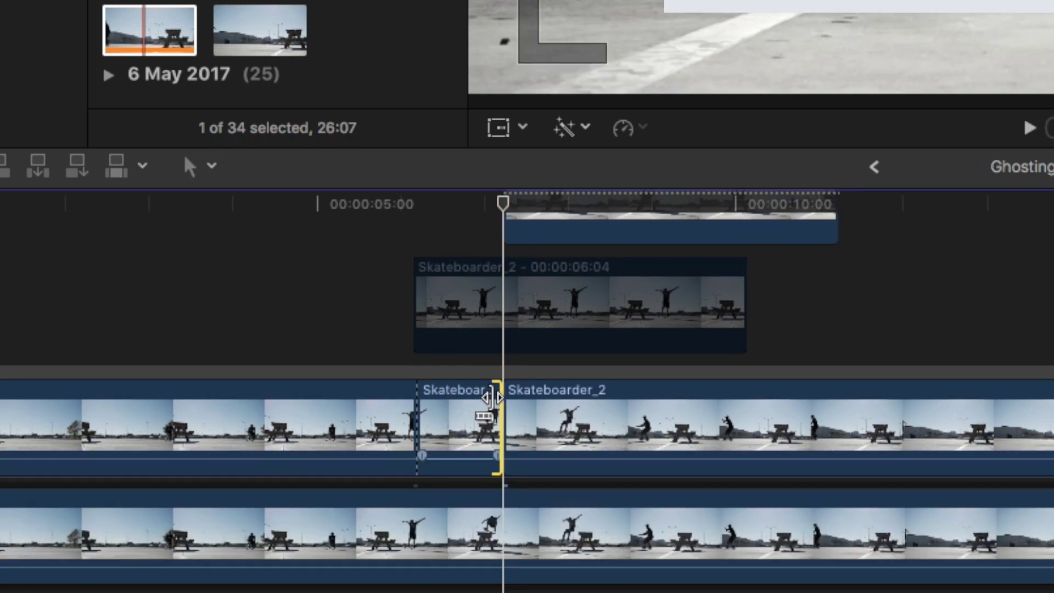
{"action": "left_click_drag", "start_coordinate": [490, 396], "coordinate": [496, 396]}
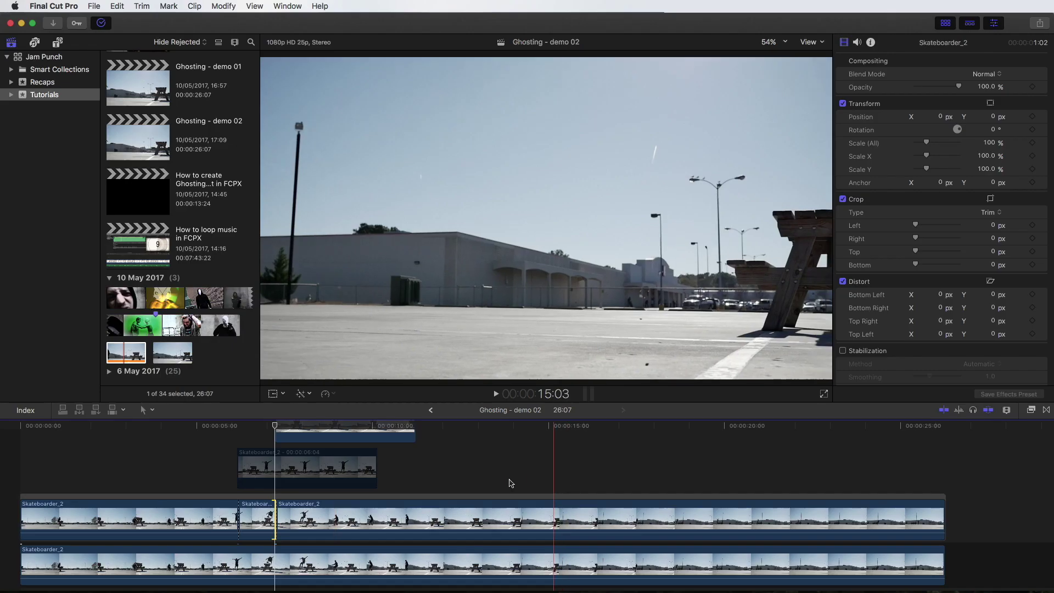
{"action": "left_click", "coordinate": [601, 513]}
{"action": "left_click", "coordinate": [595, 552]}
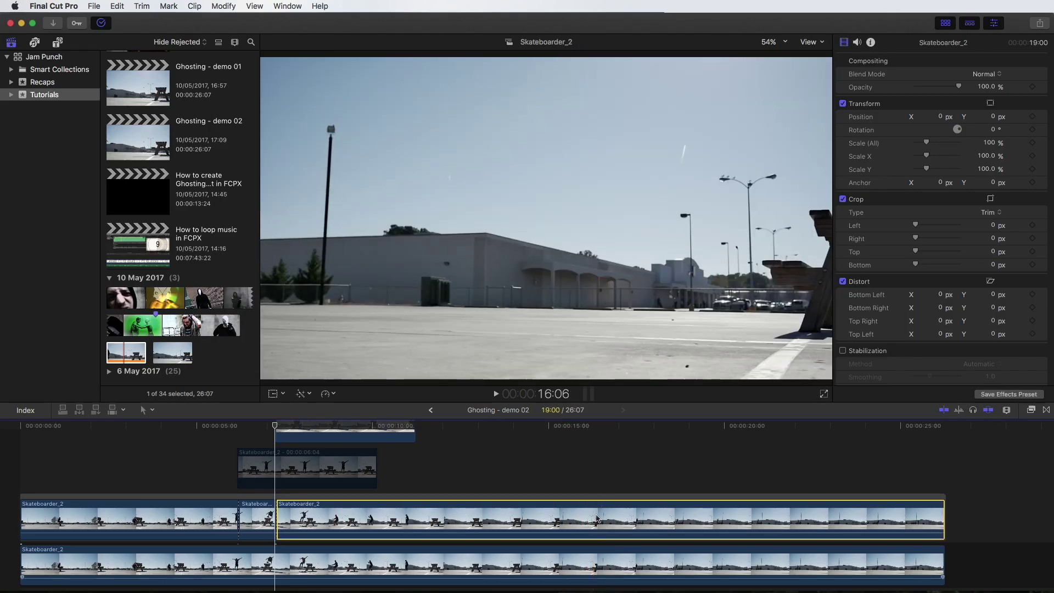
{"action": "left_click", "coordinate": [596, 519]}
{"action": "left_click", "coordinate": [596, 557]}
{"action": "left_click", "coordinate": [600, 524]}
{"action": "left_click", "coordinate": [597, 557]}
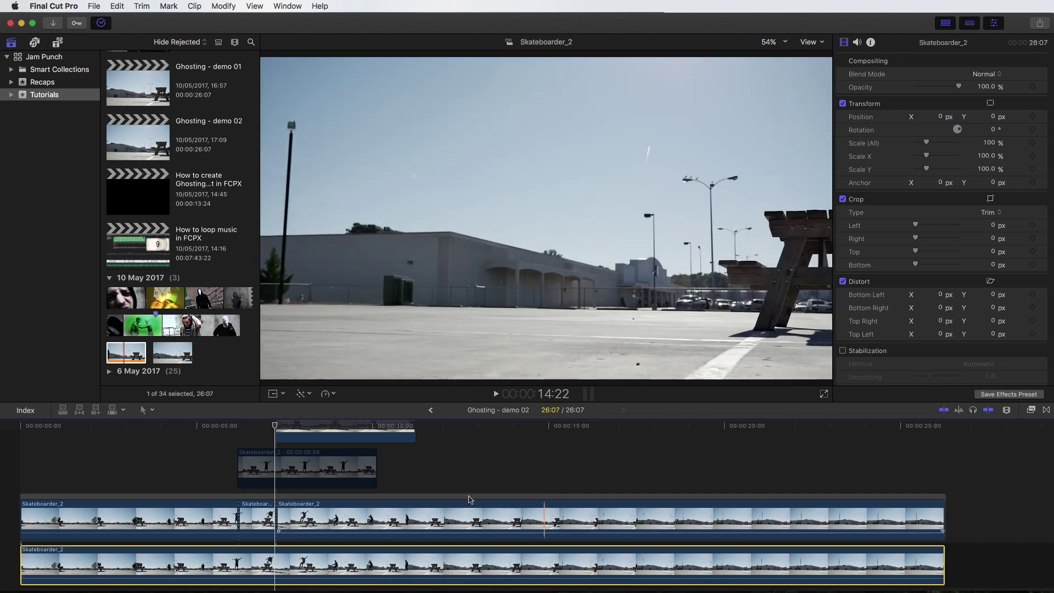
- Disable the 7:06 freeze frame and add another freeze frame to the last upper Skateboarder_2 piece at 8:11, as the skateboarder lands
{"action": "scroll", "coordinate": [304, 461], "scroll_direction": "up", "scroll_amount": 3}
{"action": "left_click", "coordinate": [304, 462]}
{"action": "key", "text": "v"}
{"action": "scroll", "coordinate": [305, 461], "scroll_direction": "down", "scroll_amount": 3}
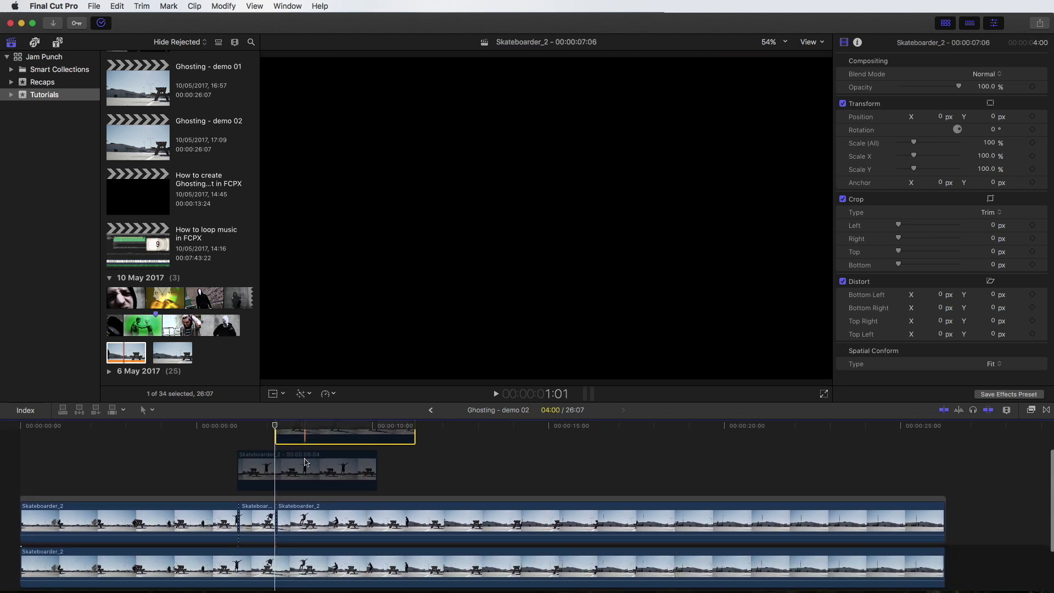
{"action": "left_click_drag", "start_coordinate": [325, 427], "coordinate": [320, 427]}
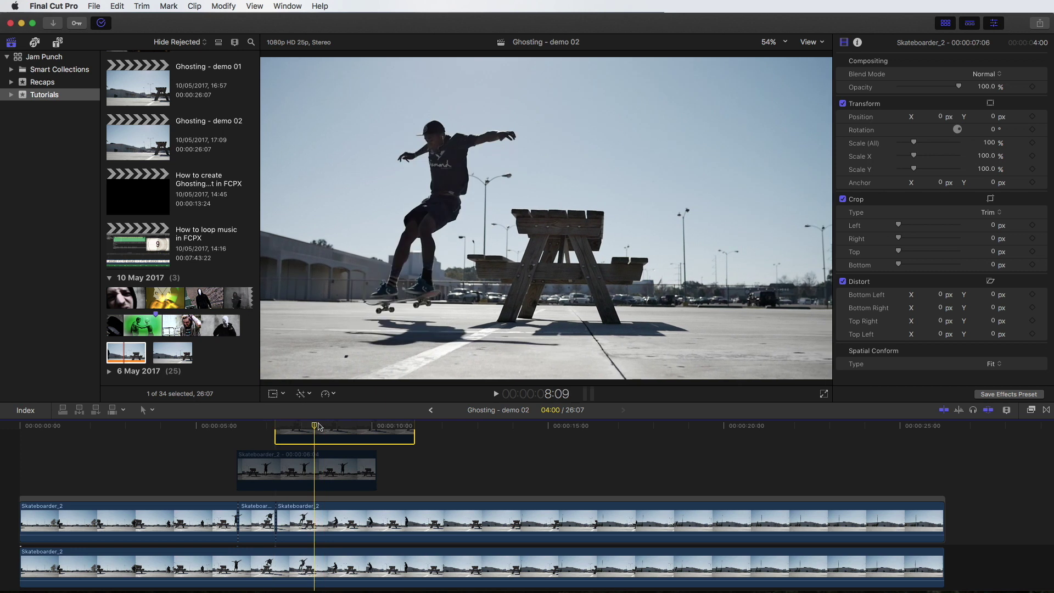
{"action": "key", "text": "Right"}
{"action": "key", "text": "Right"}
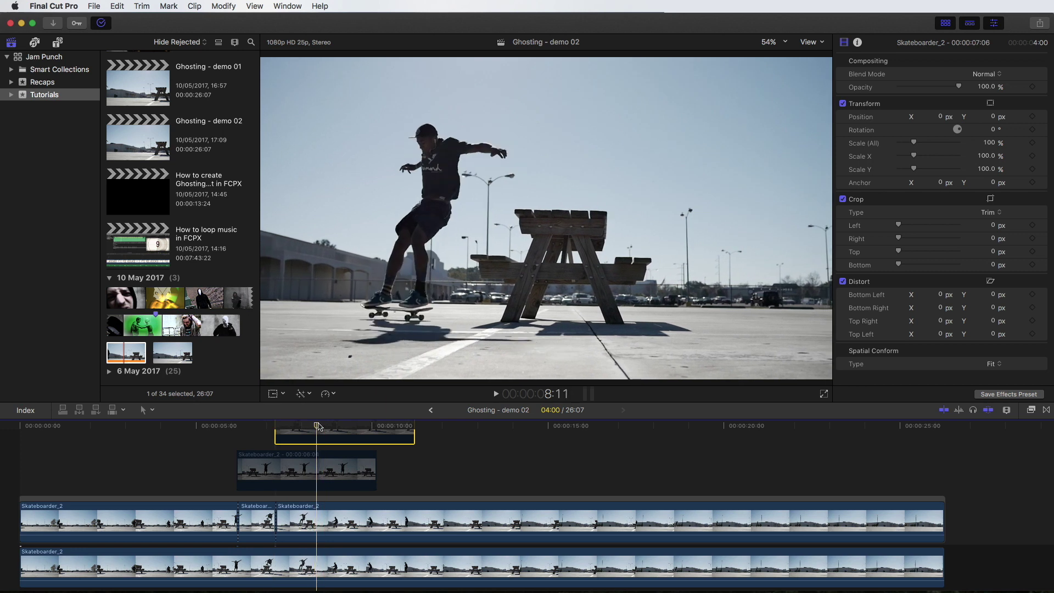
{"action": "left_click", "coordinate": [324, 518]}
{"action": "left_click", "coordinate": [118, 5]}
{"action": "left_click", "coordinate": [177, 388]}
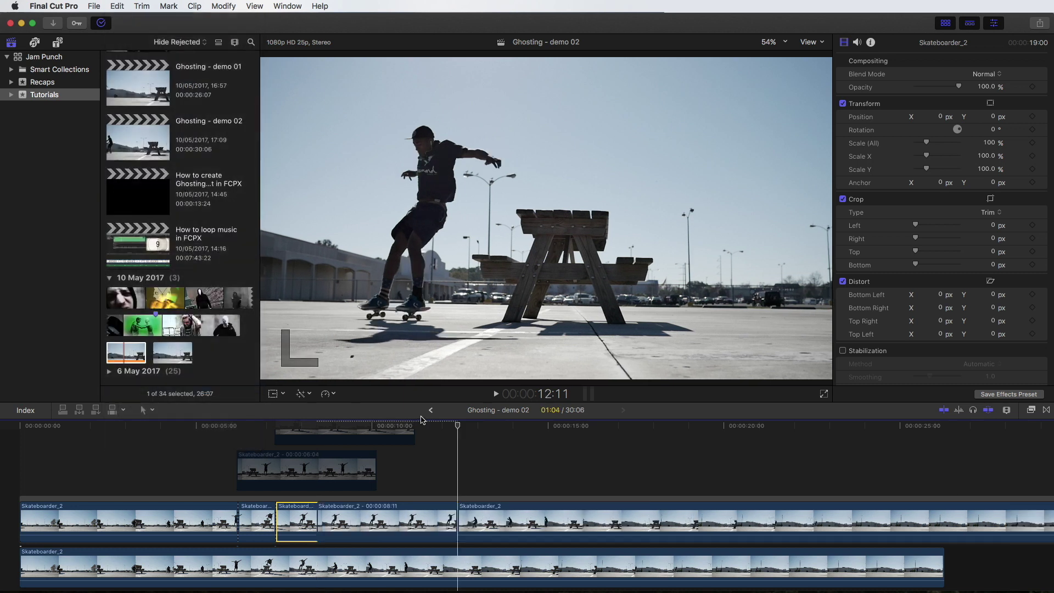
- Move the 8:11 freeze frame out of the upper storyline onto a layer above the other freeze frames, starting at 8:11
{"action": "scroll", "coordinate": [402, 445], "scroll_direction": "up", "scroll_amount": 3}
{"action": "left_click", "coordinate": [319, 437]}
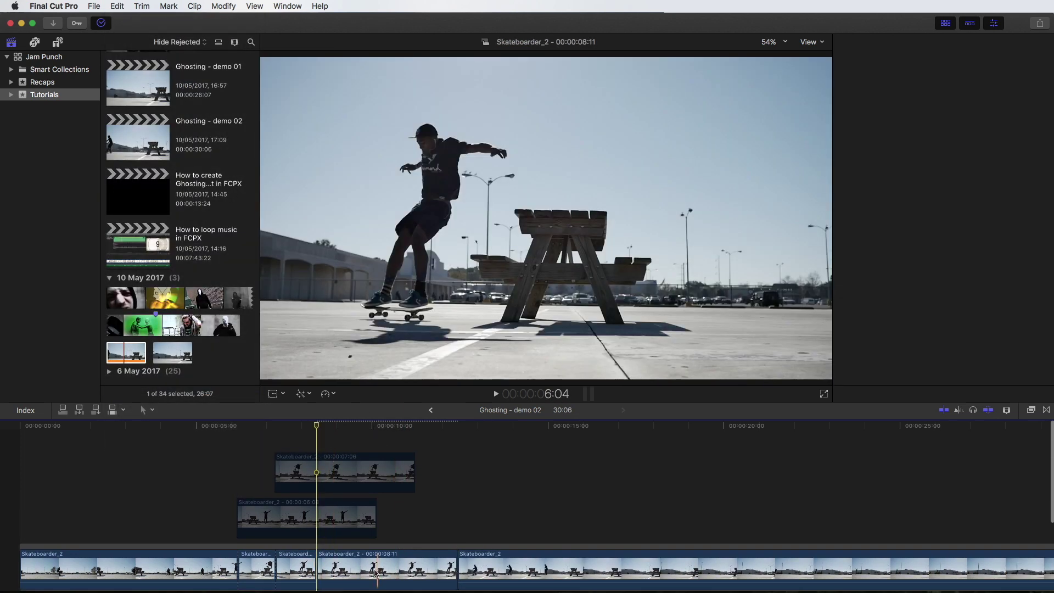
{"action": "left_click_drag", "start_coordinate": [376, 567], "coordinate": [382, 428]}
{"action": "scroll", "coordinate": [386, 469], "scroll_direction": "down", "scroll_amount": 3}
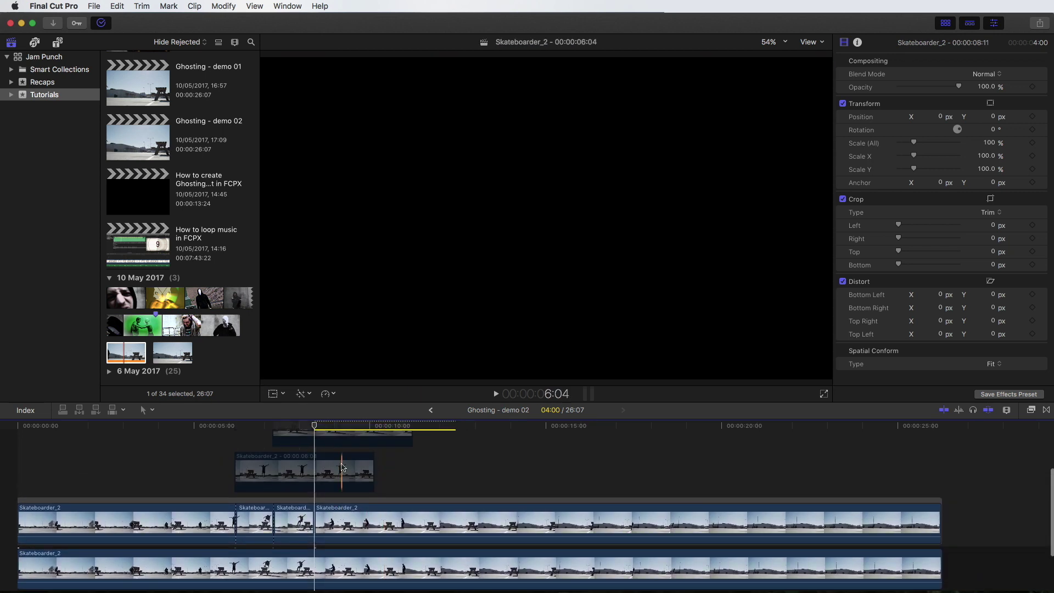
- Delete the cut-up Skateboarder_2 storyline above the original clip so only the freeze frames remain stacked on it
{"action": "scroll", "coordinate": [345, 467], "scroll_direction": "down", "scroll_amount": 3}
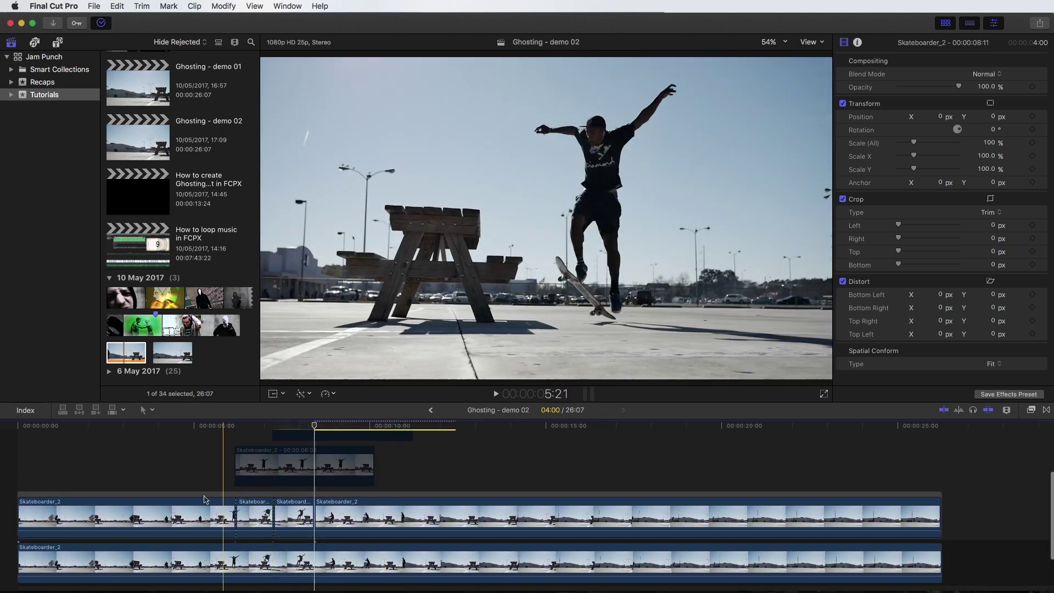
{"action": "left_click", "coordinate": [185, 498]}
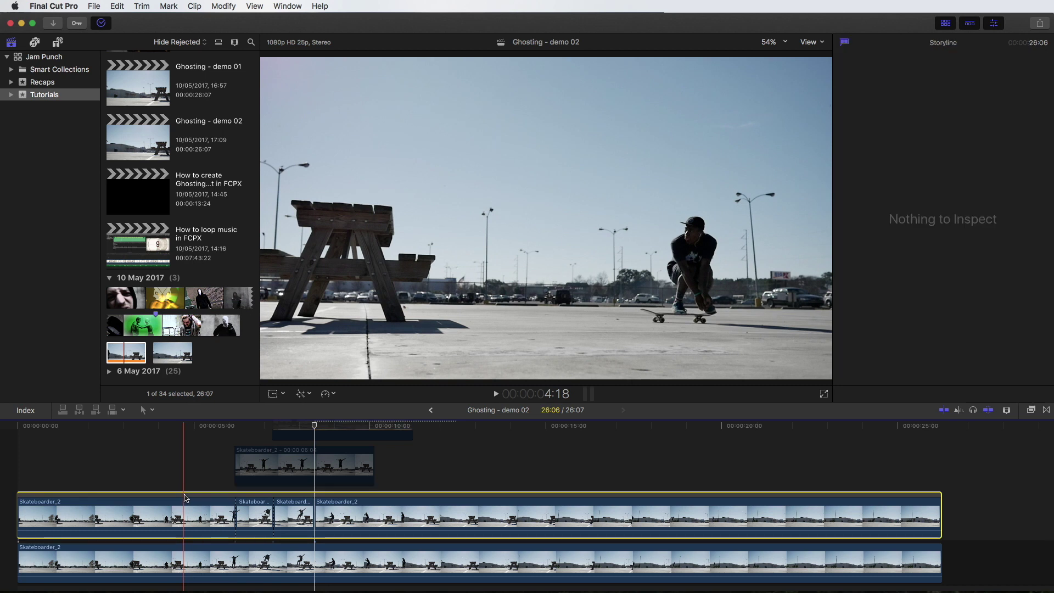
{"action": "scroll", "coordinate": [185, 498], "scroll_direction": "up", "scroll_amount": 3}
- Enlarge the timeline scale around 6:04 and re-enable the 6:04 freeze frame
{"action": "left_click", "coordinate": [339, 441]}
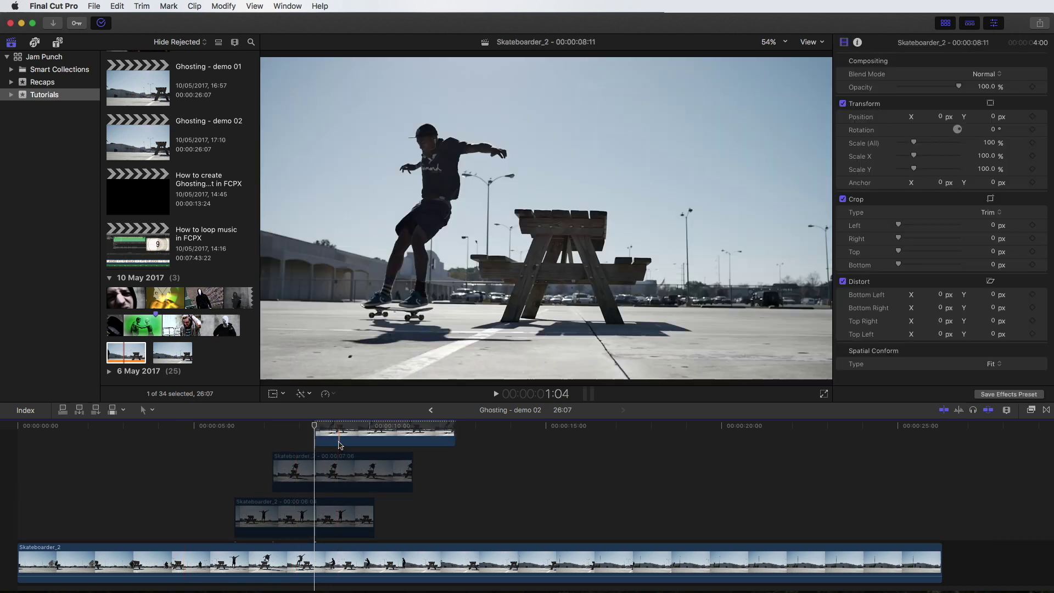
{"action": "scroll", "coordinate": [340, 444], "scroll_direction": "up", "scroll_amount": 2}
{"action": "scroll", "coordinate": [338, 444], "scroll_direction": "down", "scroll_amount": 3}
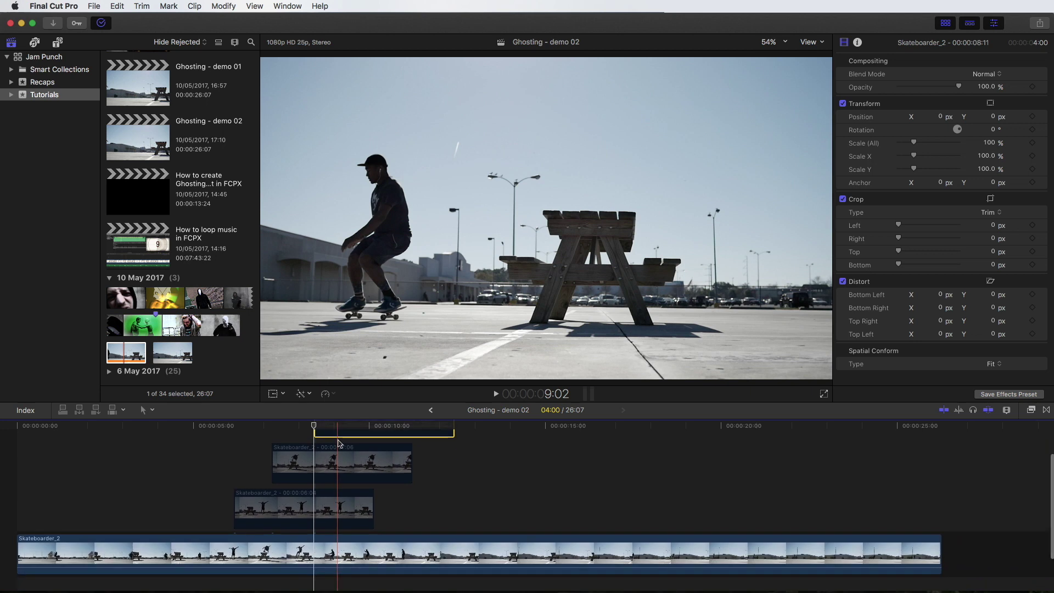
{"action": "scroll", "coordinate": [338, 443], "scroll_direction": "down", "scroll_amount": 2}
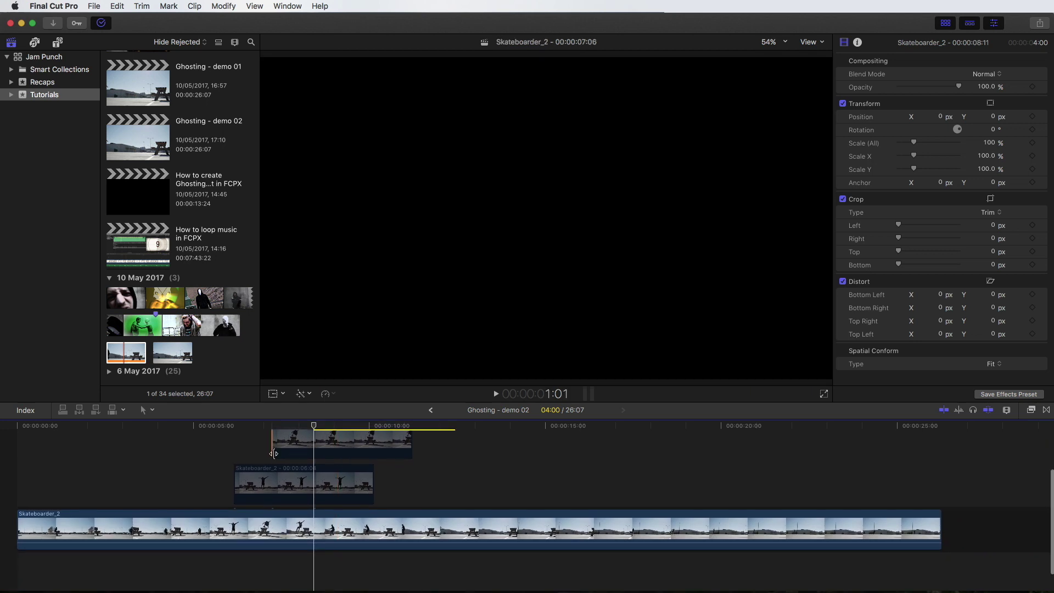
{"action": "scroll", "coordinate": [272, 451], "scroll_direction": "up", "scroll_amount": 4}
{"action": "left_click", "coordinate": [238, 450]}
{"action": "key", "text": "super+equal"}
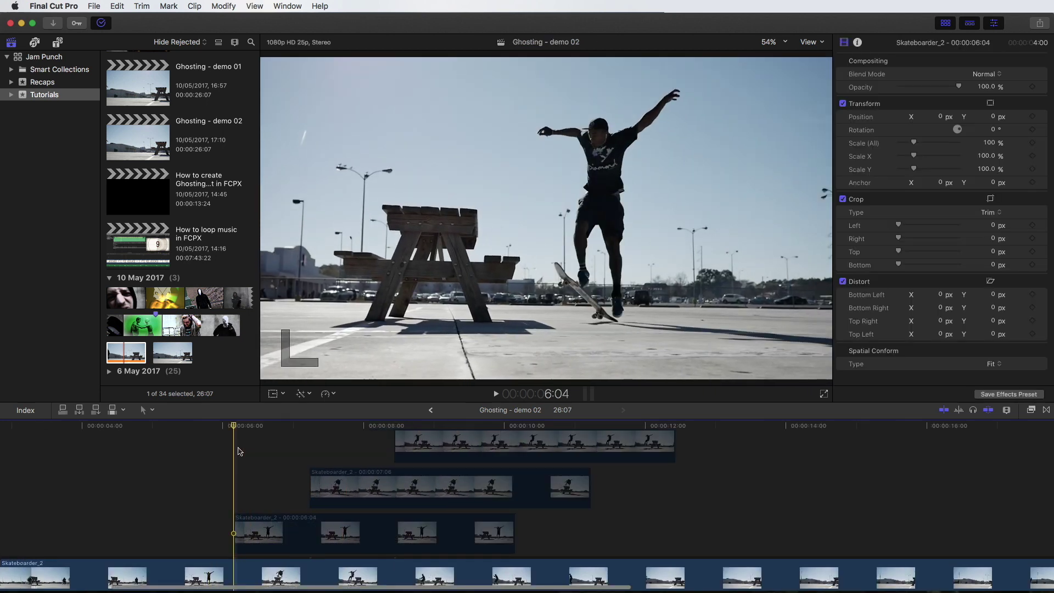
{"action": "left_click", "coordinate": [239, 522]}
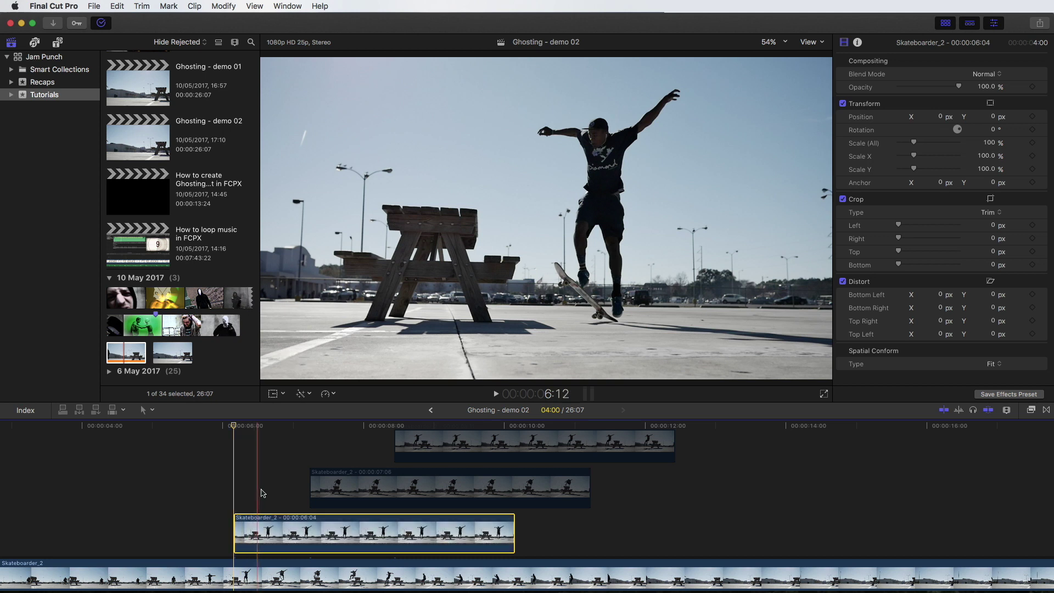
{"action": "key", "text": "l"}
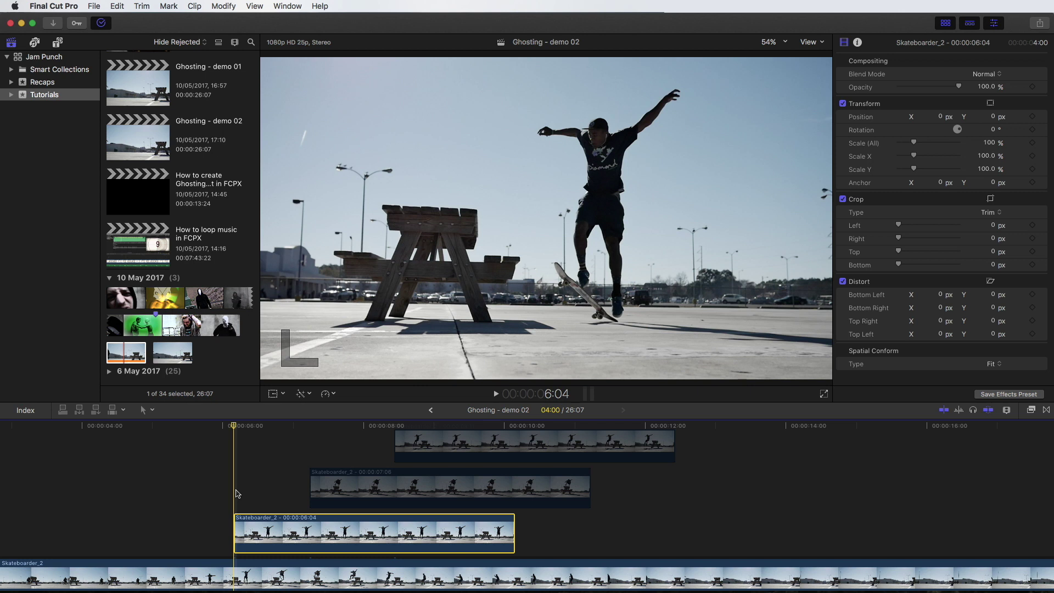
- Enlarge the timeline area, show the 6:04 freeze frame's video animation and fade its opacity from 100% to 0 across the whole clip
{"action": "scroll", "coordinate": [296, 455], "scroll_direction": "down", "scroll_amount": 1}
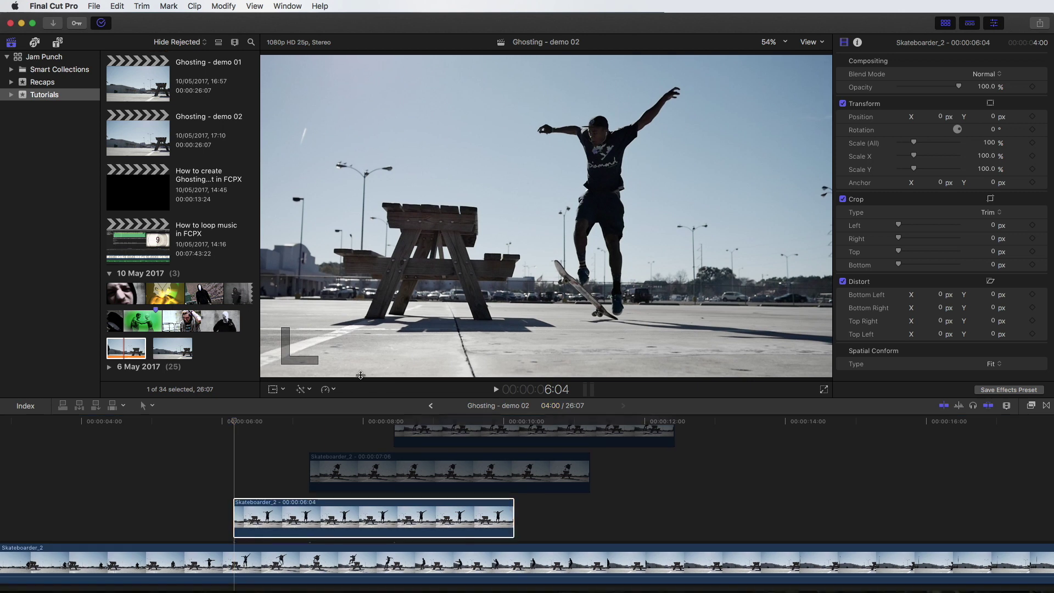
{"action": "left_click_drag", "start_coordinate": [359, 403], "coordinate": [341, 343]}
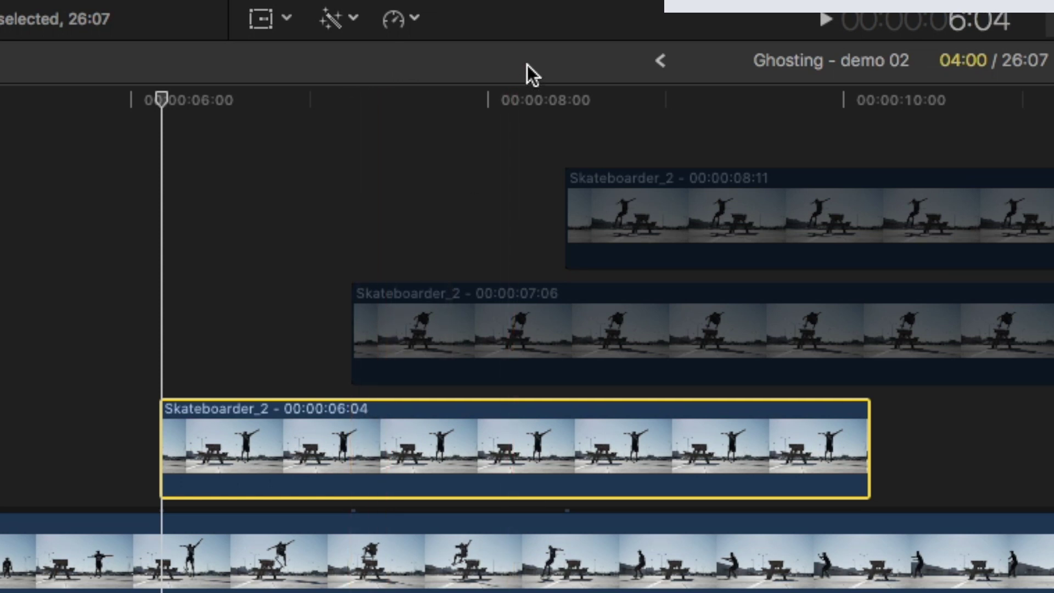
{"action": "key", "text": "ctrl+v"}
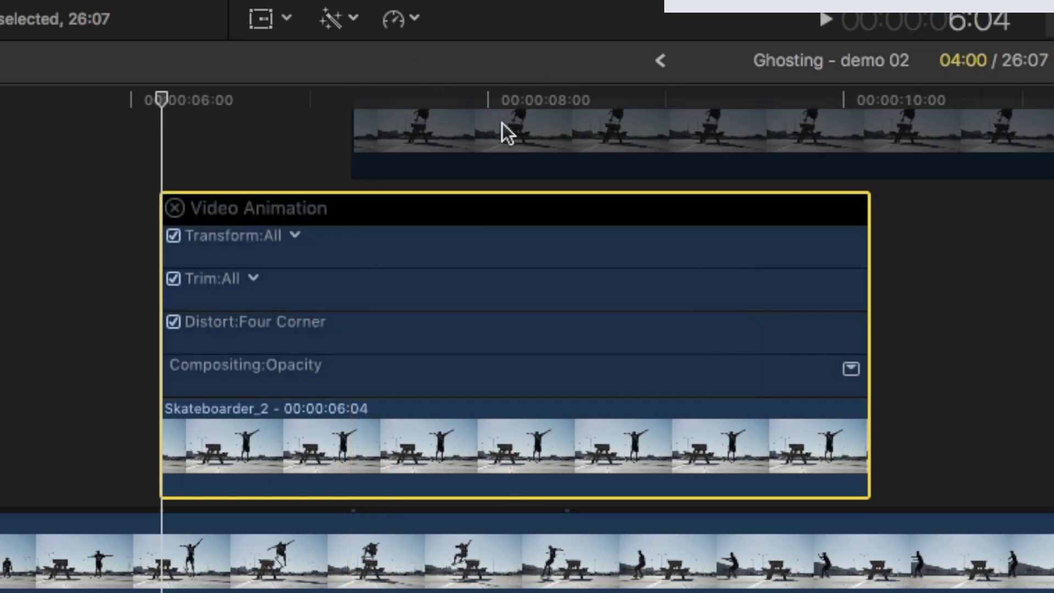
{"action": "double_click", "coordinate": [307, 372]}
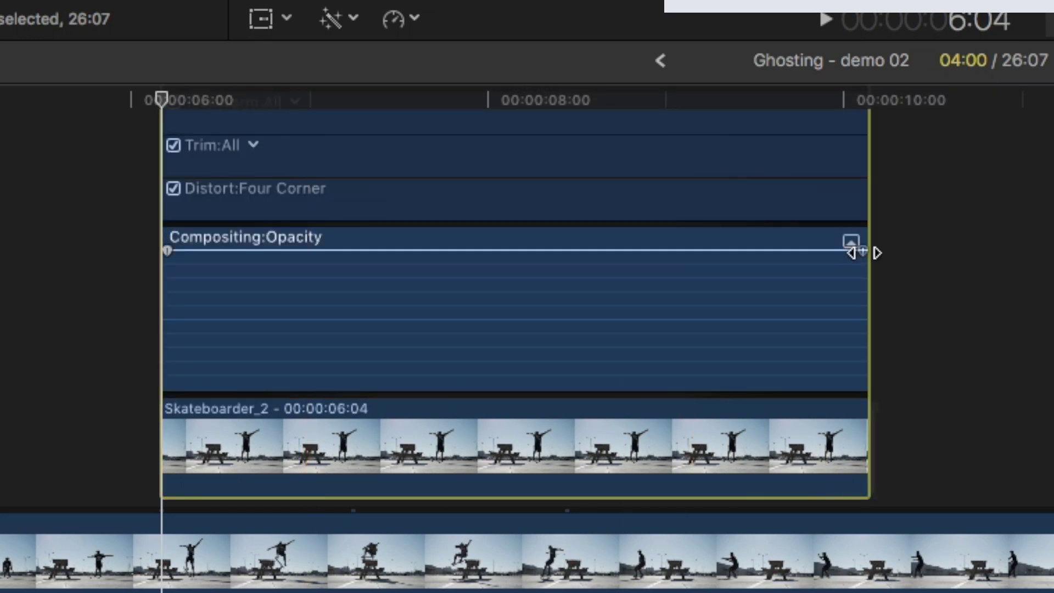
{"action": "left_click_drag", "start_coordinate": [867, 251], "coordinate": [157, 264]}
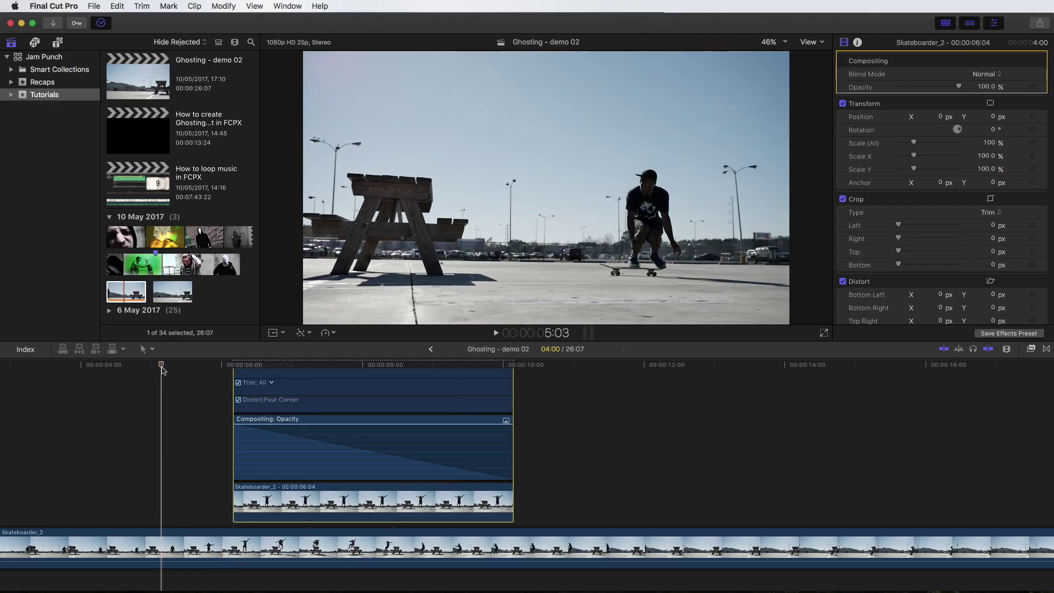
- Play the fading 6:04 freeze frame over the original clip and check the ghosting up to the 7:06 freeze frame
{"action": "key", "text": "space"}
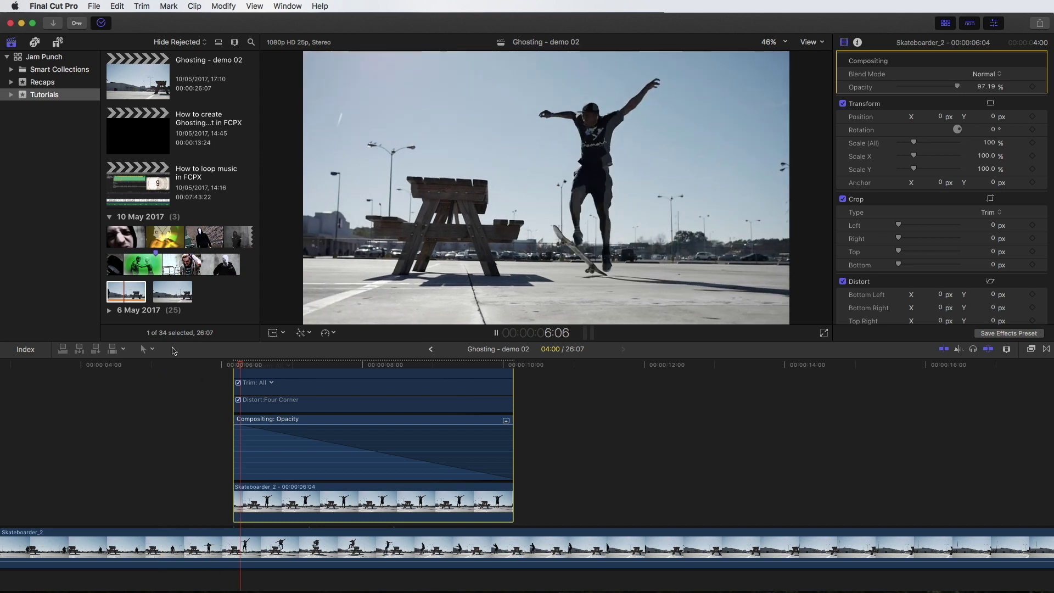
{"action": "key", "text": "space"}
{"action": "left_click", "coordinate": [223, 363]}
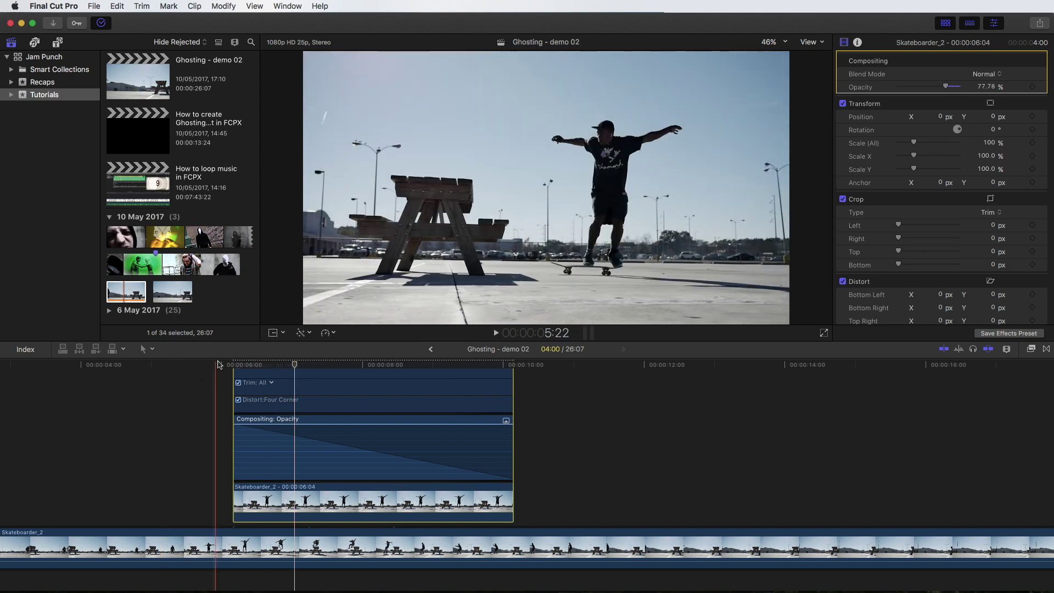
{"action": "key", "text": "Right"}
{"action": "key", "text": "Right"}
{"action": "key", "text": "Right"}
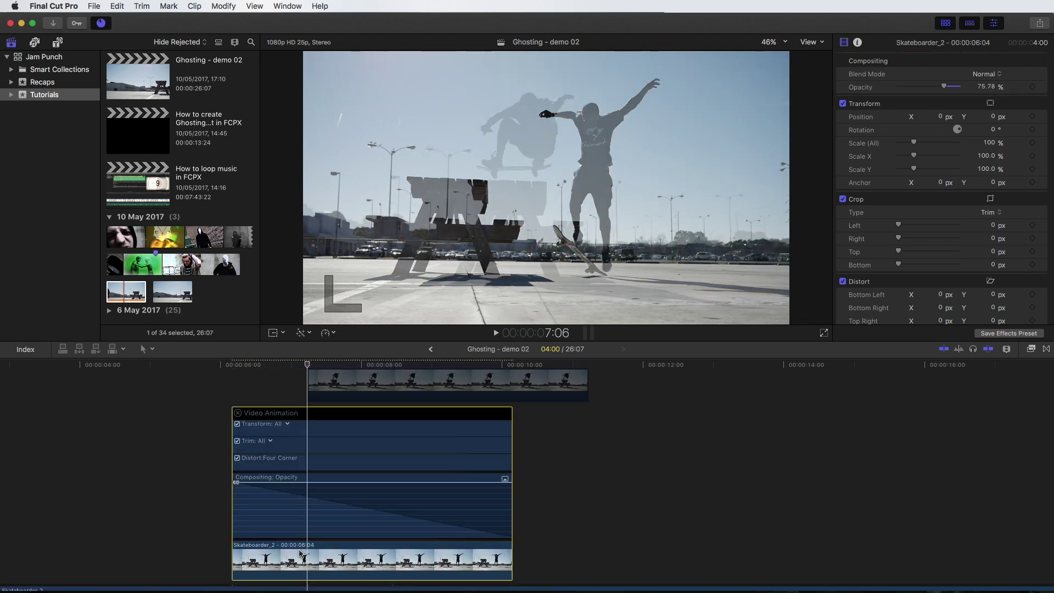
- Hide the video animation, trim the 6:04 freeze frame to end at 7:06 where the second one starts, and play the shorter fade
{"action": "key", "text": "ctrl+v"}
{"action": "scroll", "coordinate": [300, 554], "scroll_direction": "down", "scroll_amount": 3}
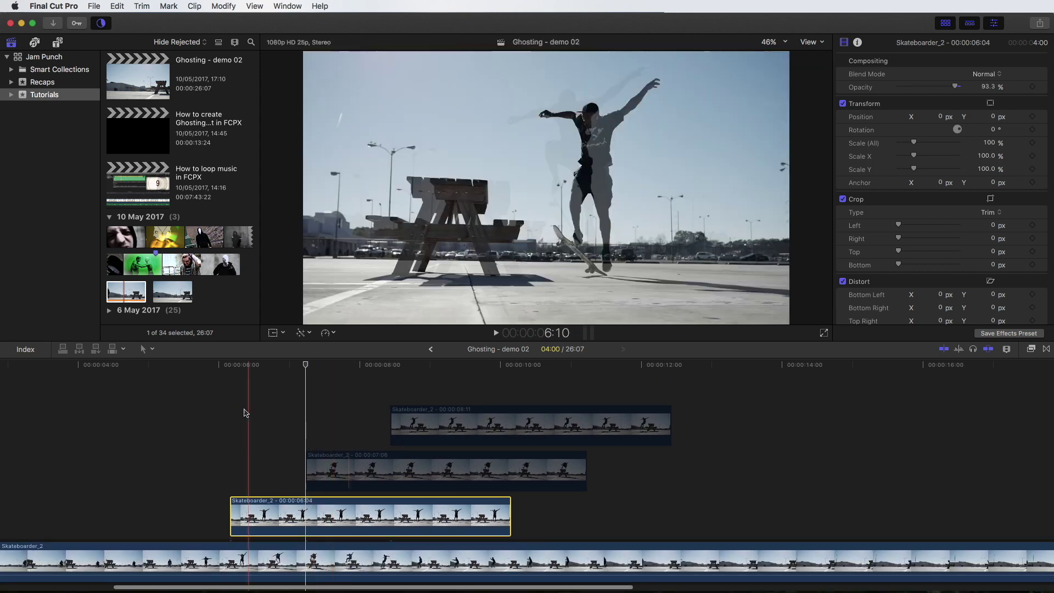
{"action": "left_click_drag", "start_coordinate": [510, 516], "coordinate": [311, 520]}
{"action": "scroll", "coordinate": [311, 519], "scroll_direction": "down", "scroll_amount": 3}
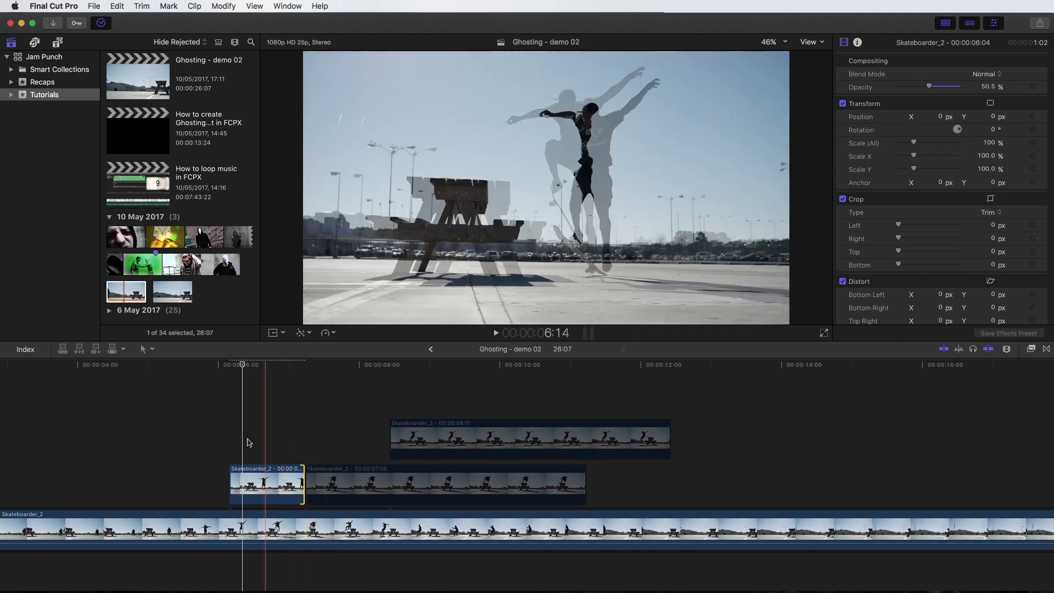
{"action": "key", "text": "space"}
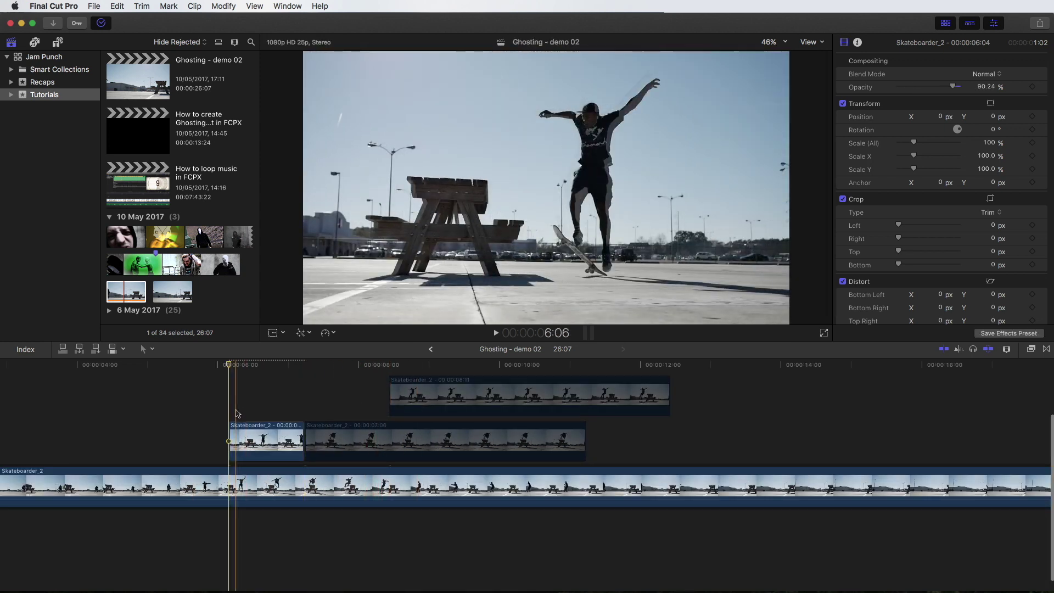
{"action": "left_click", "coordinate": [239, 435]}
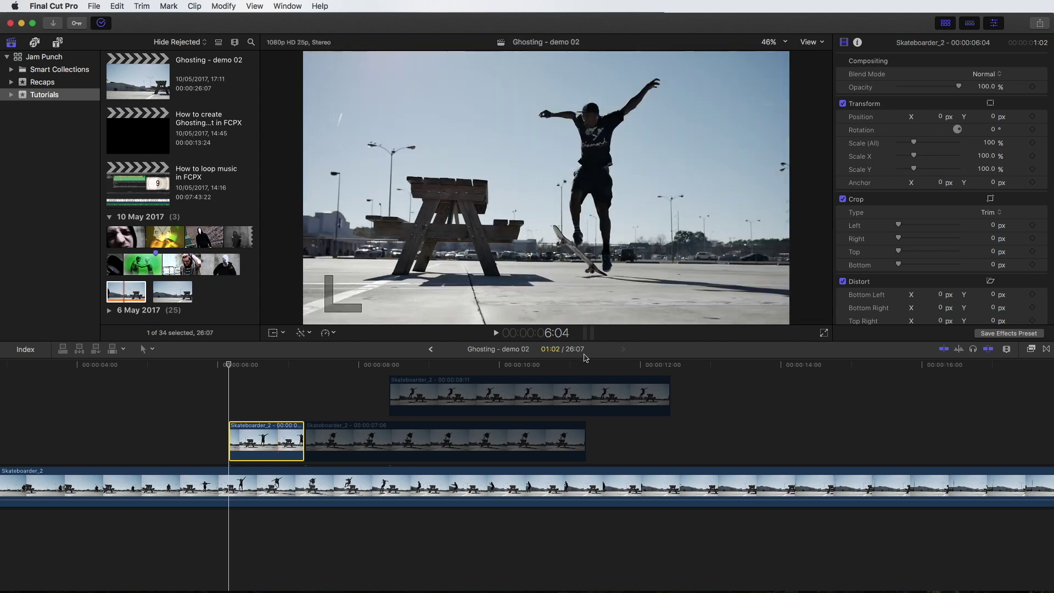
- Play the OFTL v2 MOV clip from its marker at 2:30:22 and examine its ghosting effect frame by frame
{"action": "left_click", "coordinate": [153, 265]}
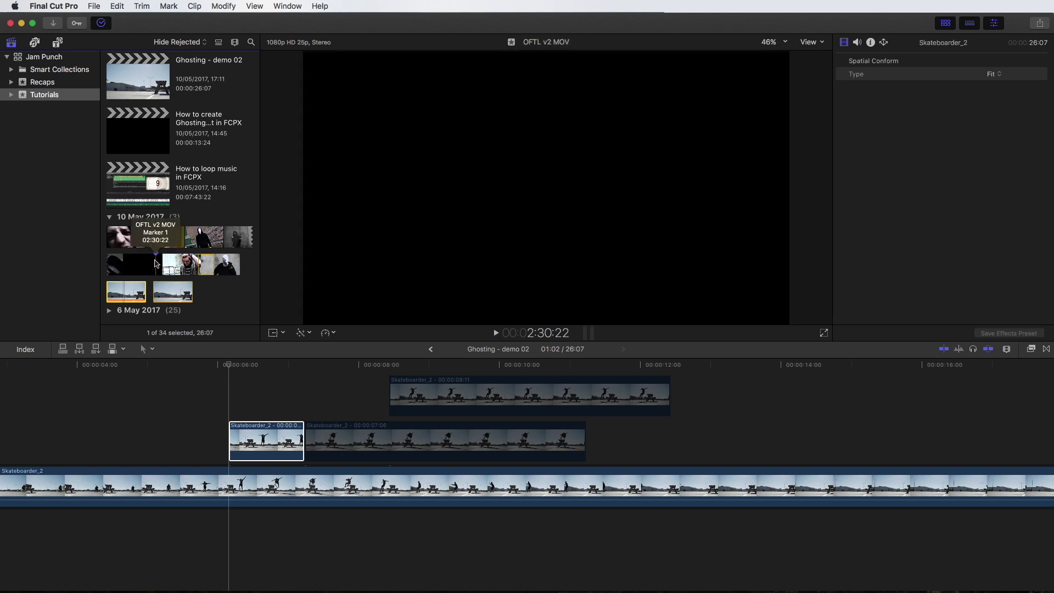
{"action": "key", "text": "space"}
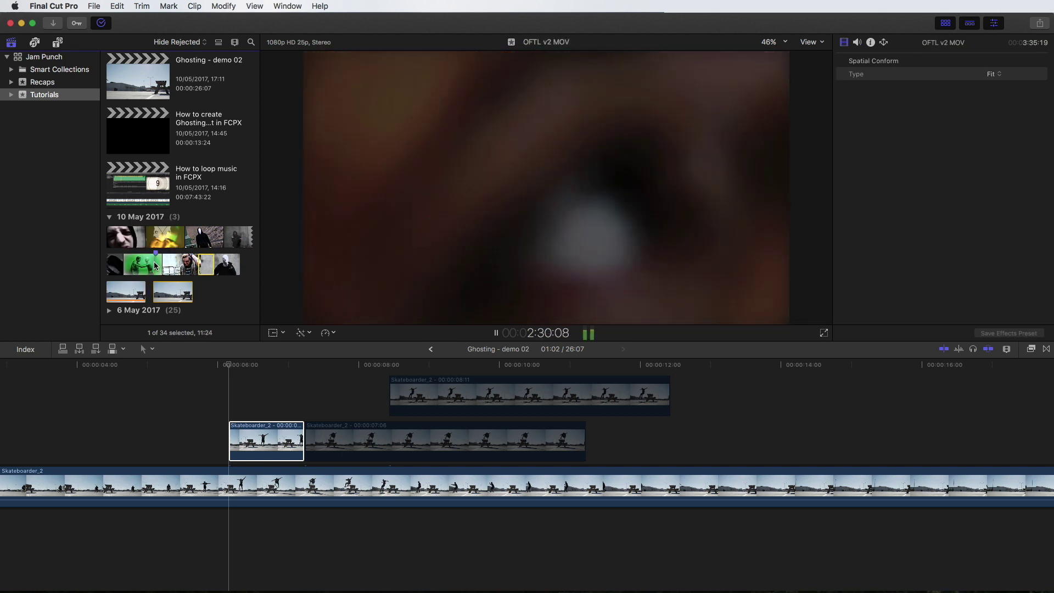
{"action": "key", "text": "space"}
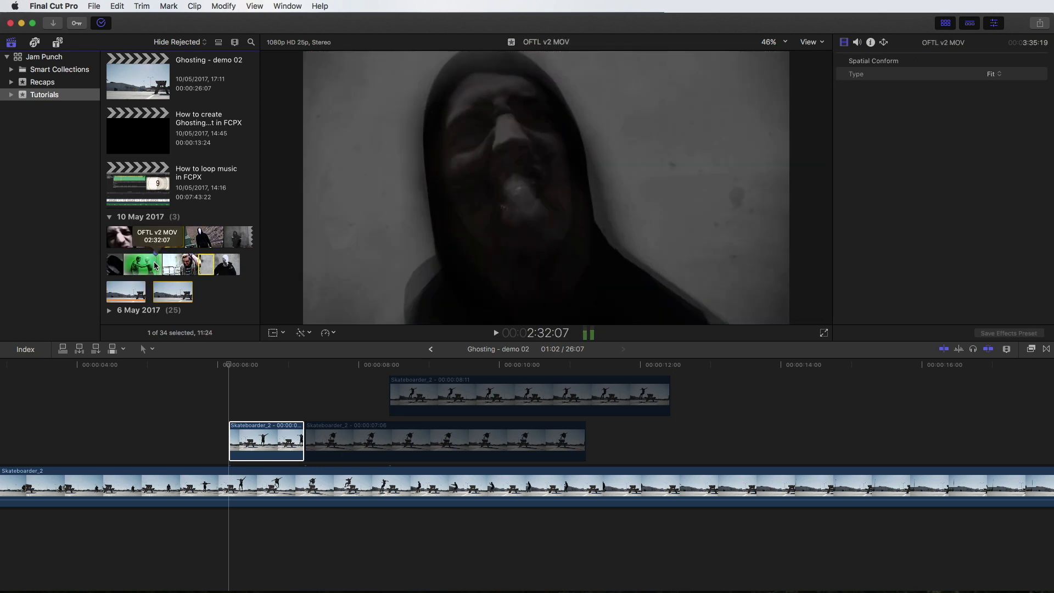
{"action": "key", "text": "Right"}
{"action": "key", "text": "Right"}
{"action": "key", "text": "Right"}
{"action": "key", "text": "Right"}
{"action": "key", "text": "Right"}
{"action": "key", "text": "Right"}
{"action": "key", "text": "Right"}
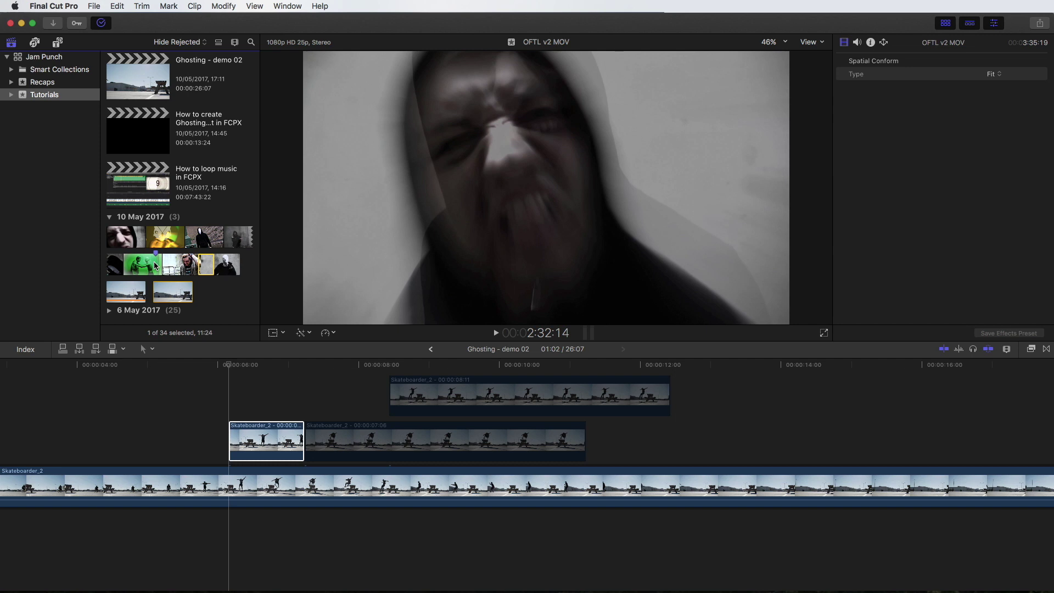
- Return to the Ghosting - demo 02 timeline and apply the Prism blur effect to the 6:04 freeze frame
{"action": "left_click", "coordinate": [191, 400]}
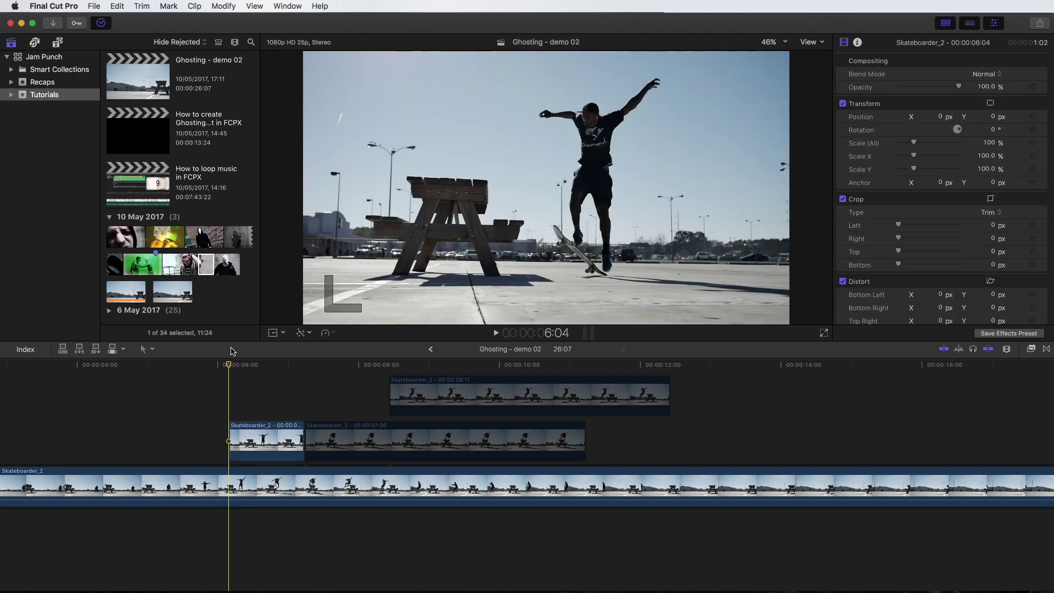
{"action": "left_click", "coordinate": [1030, 350]}
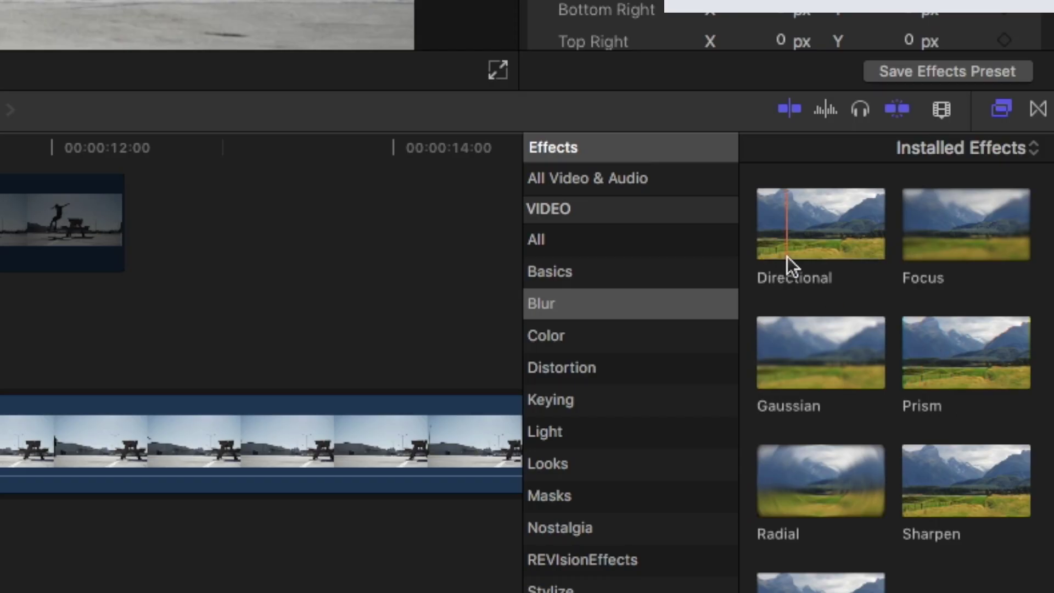
{"action": "left_click", "coordinate": [953, 359]}
{"action": "left_click_drag", "start_coordinate": [983, 360], "coordinate": [267, 440]}
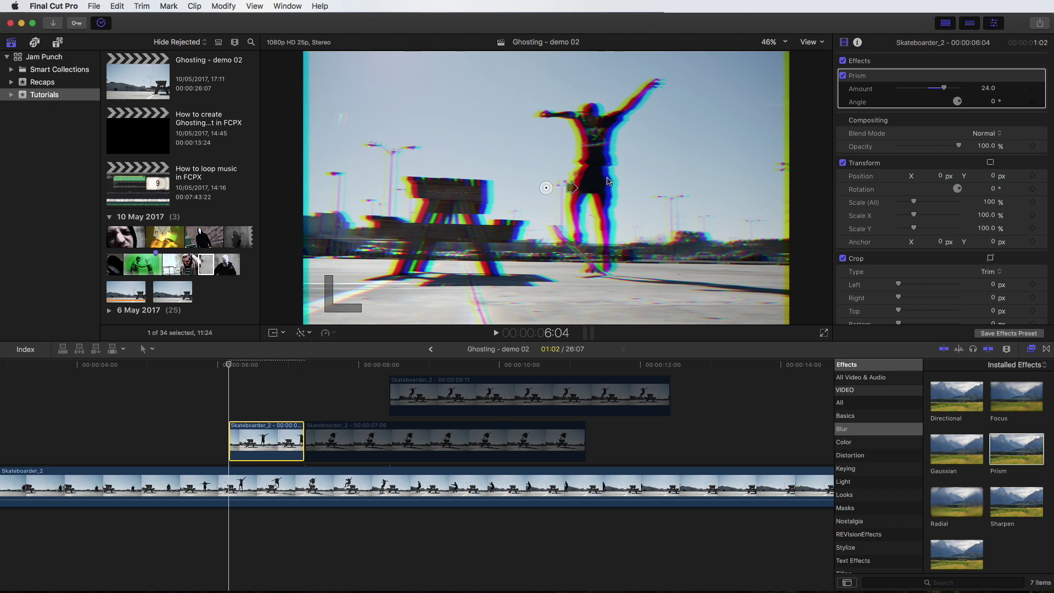
- Adjust the Prism effect to an amount of about 28.8 and an angle of about 330.3°, and play the result
{"action": "left_click_drag", "start_coordinate": [572, 189], "coordinate": [571, 205]}
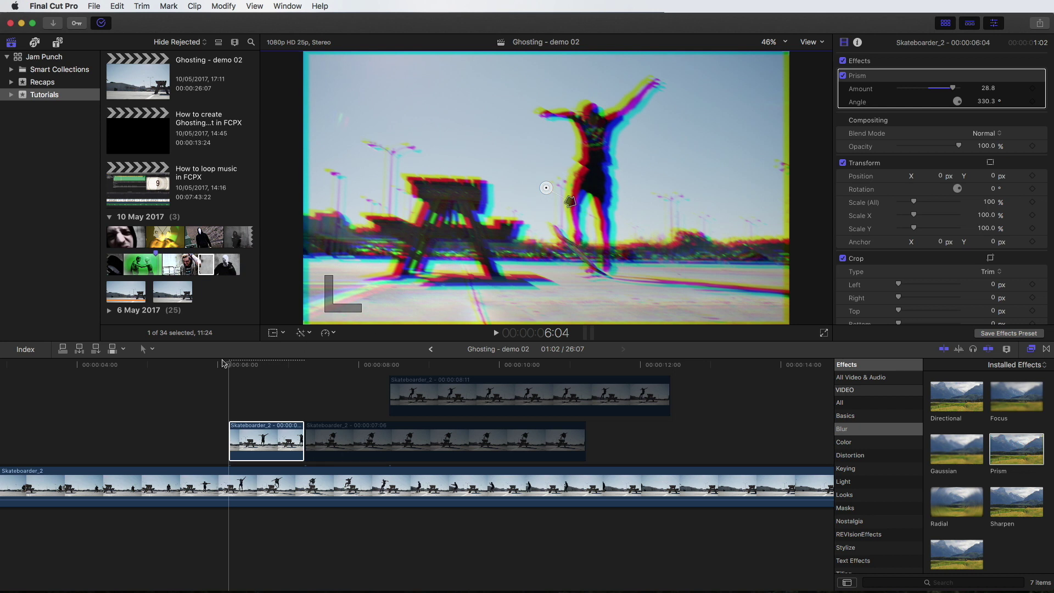
{"action": "left_click", "coordinate": [142, 365]}
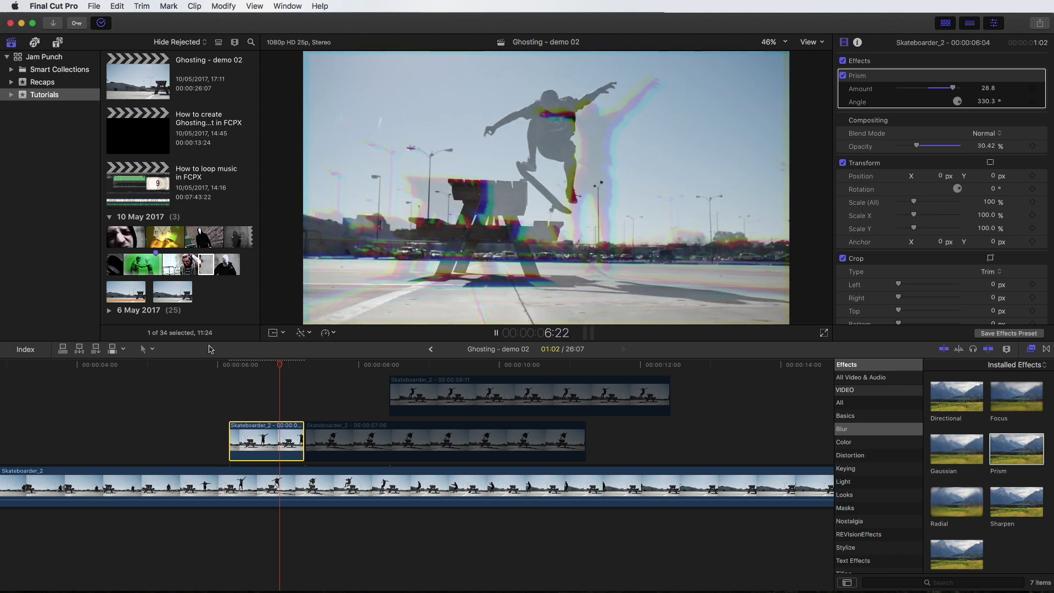
{"action": "key", "text": "space"}
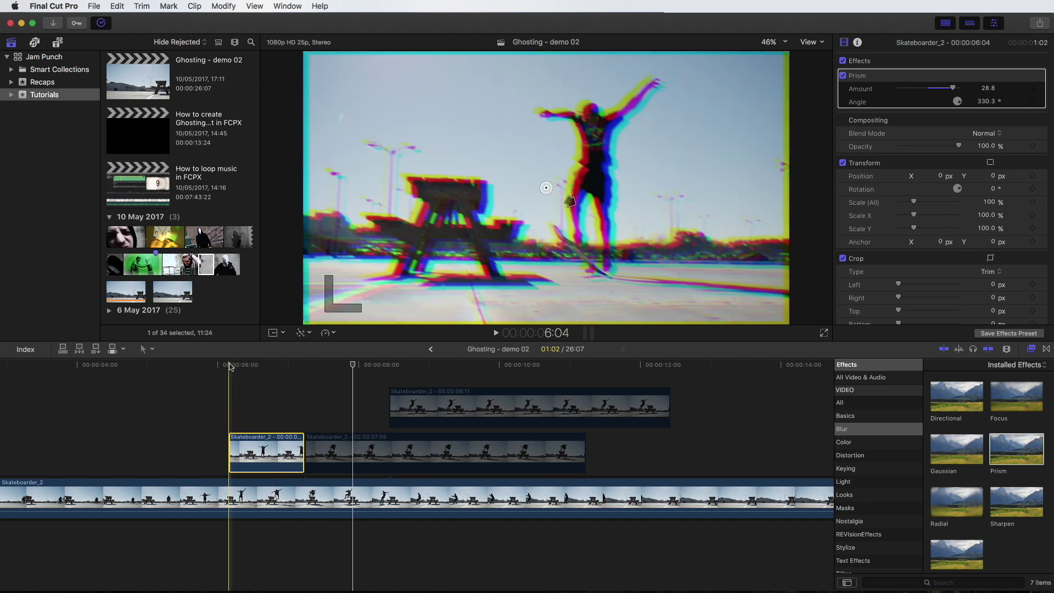
- Paste the 6:04 freeze frame's Prism, Compositing and Retiming attributes onto the 7:06 and 8:11 freeze frames, with keyframe timing stretched to fit
{"action": "left_click_drag", "start_coordinate": [341, 392], "coordinate": [423, 447]}
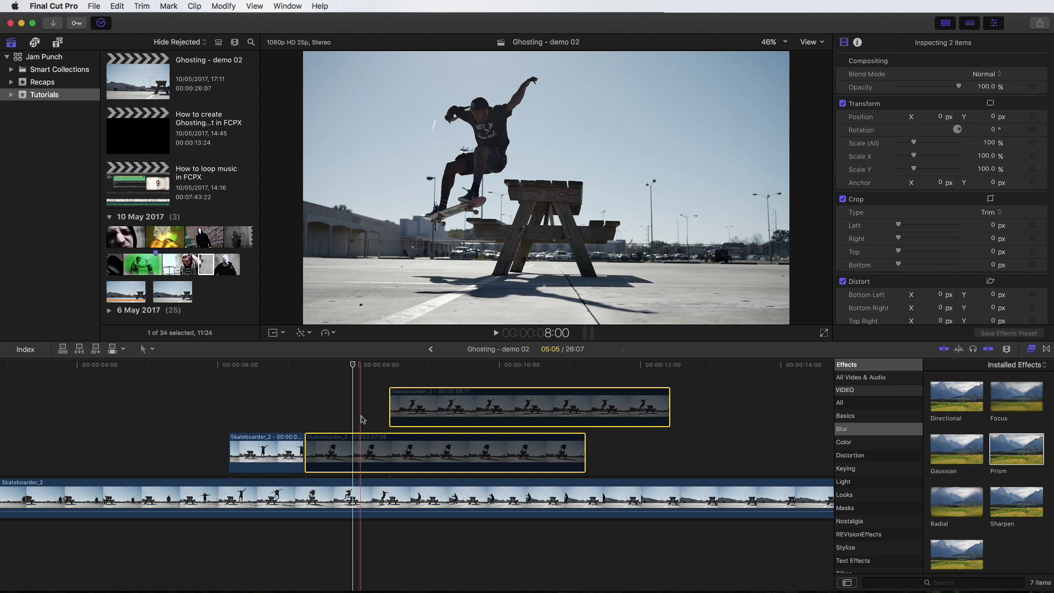
{"action": "key", "text": "shift+super+v"}
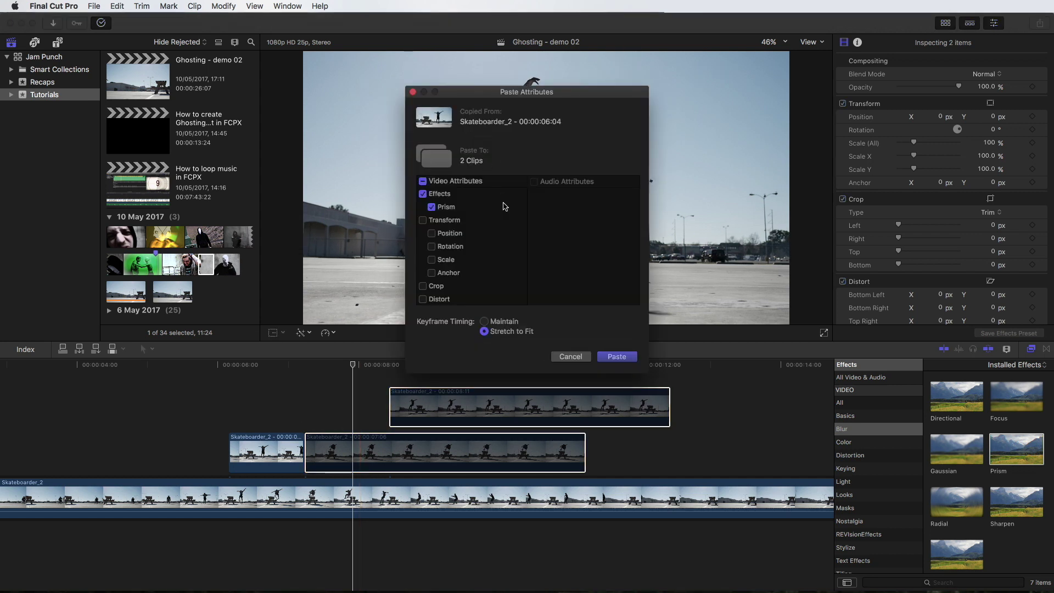
{"action": "scroll", "coordinate": [504, 221], "scroll_direction": "down", "scroll_amount": 3}
{"action": "scroll", "coordinate": [480, 216], "scroll_direction": "up", "scroll_amount": 3}
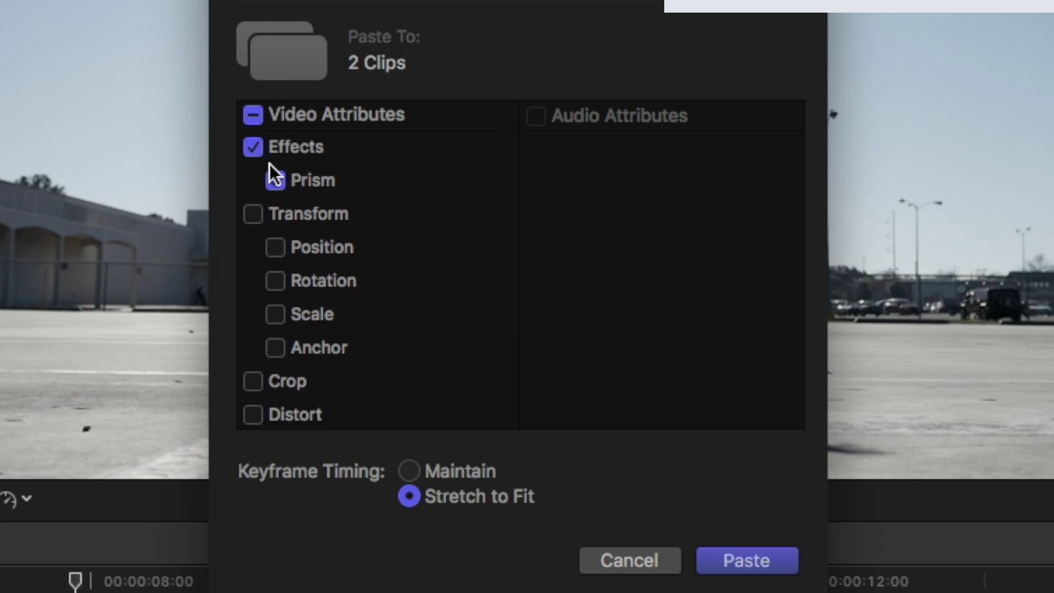
{"action": "scroll", "coordinate": [269, 163], "scroll_direction": "down", "scroll_amount": 3}
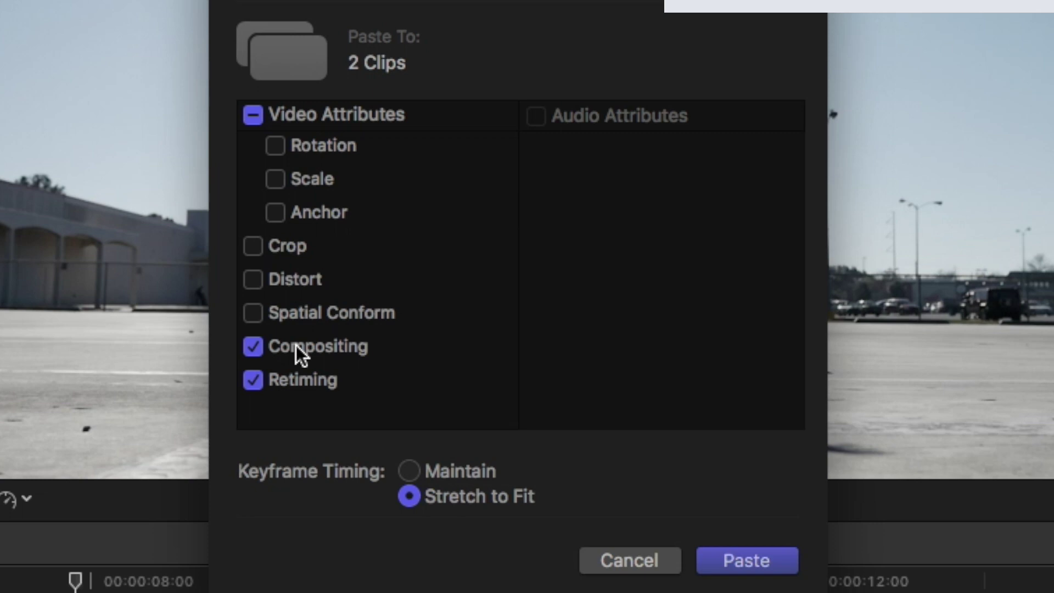
{"action": "left_click", "coordinate": [734, 554]}
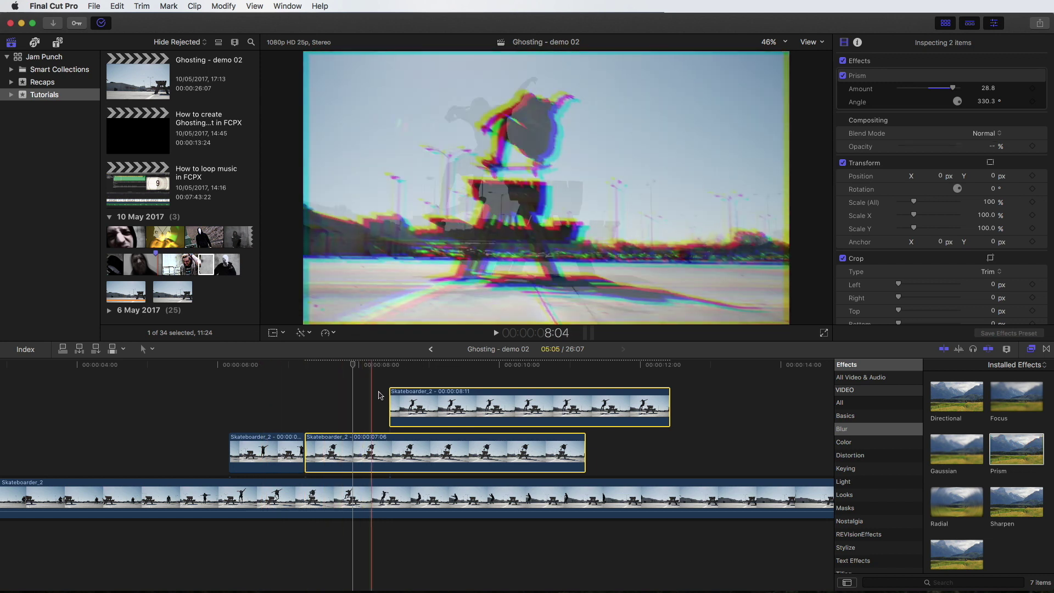
- Trim the 7:06 freeze frame to end at 8:11 and the 8:11 freeze frame to end at about 10:00, and play from 5:03
{"action": "left_click_drag", "start_coordinate": [583, 443], "coordinate": [387, 443]}
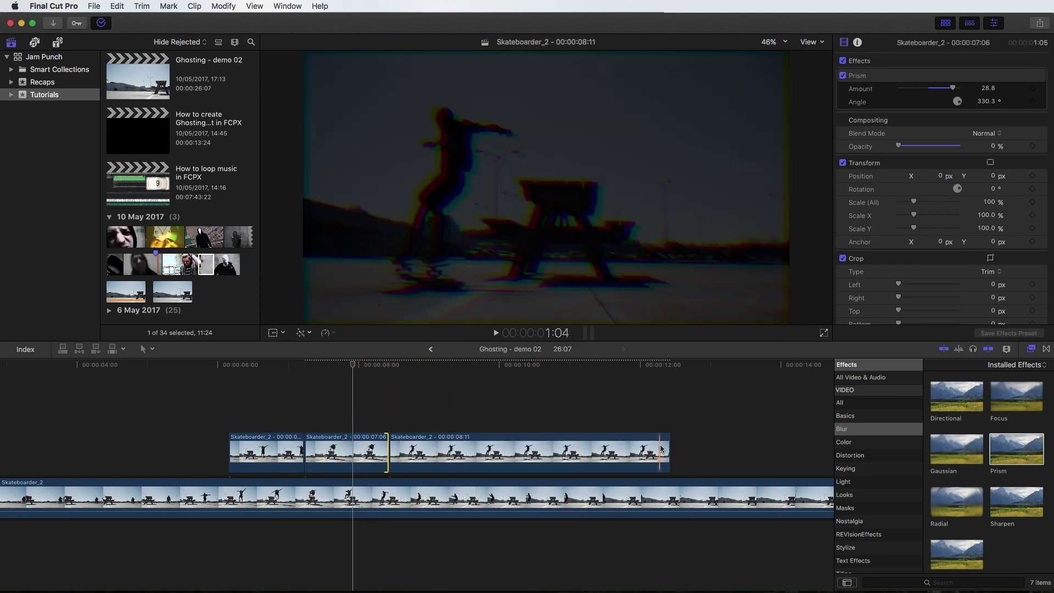
{"action": "left_click_drag", "start_coordinate": [669, 451], "coordinate": [503, 451]}
{"action": "left_click", "coordinate": [127, 422]}
{"action": "key", "text": "space"}
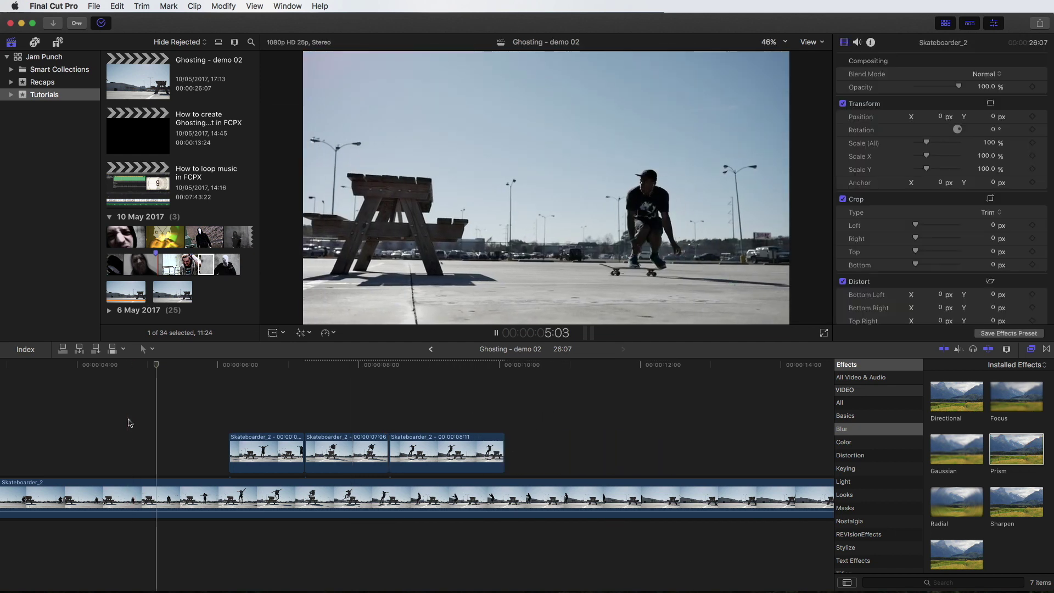